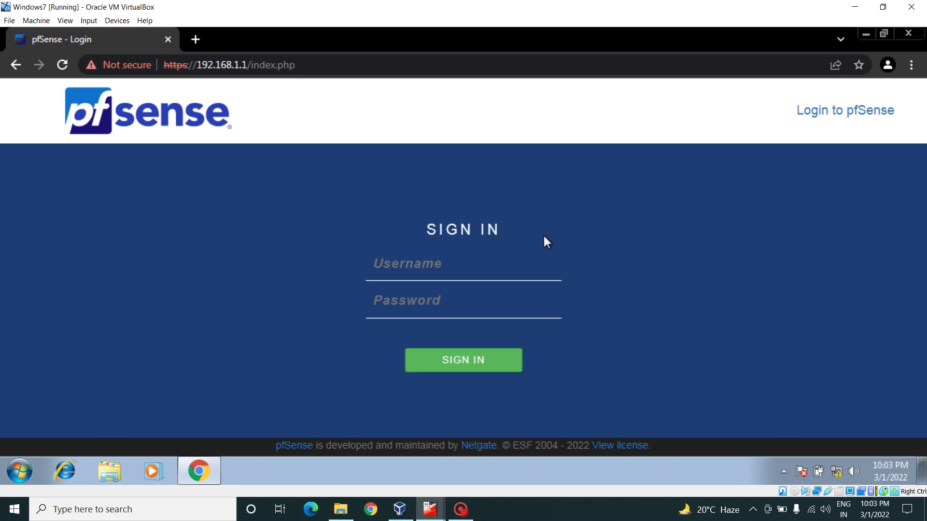
Step: Sign in with the saved admin username and the account password, then open the Firewall menu
{"action": "left_click", "coordinate": [419, 263]}
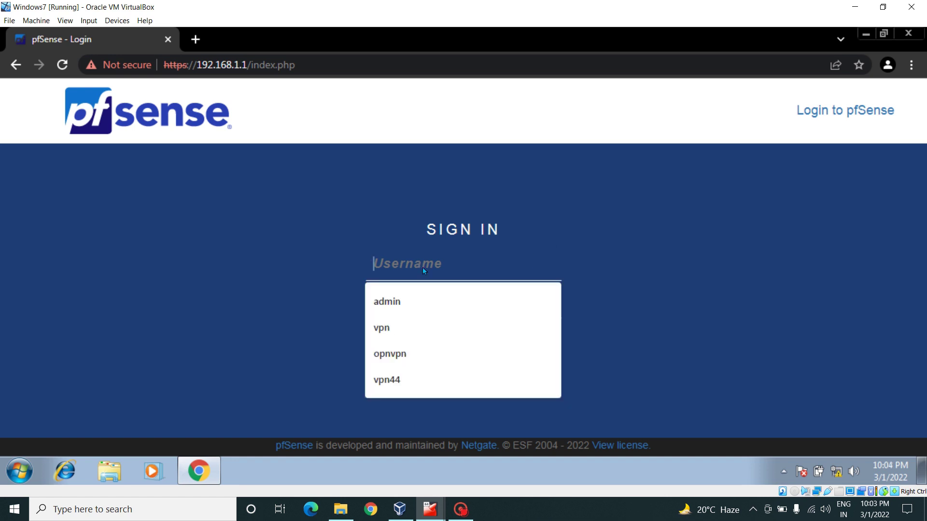
{"action": "left_click", "coordinate": [394, 305]}
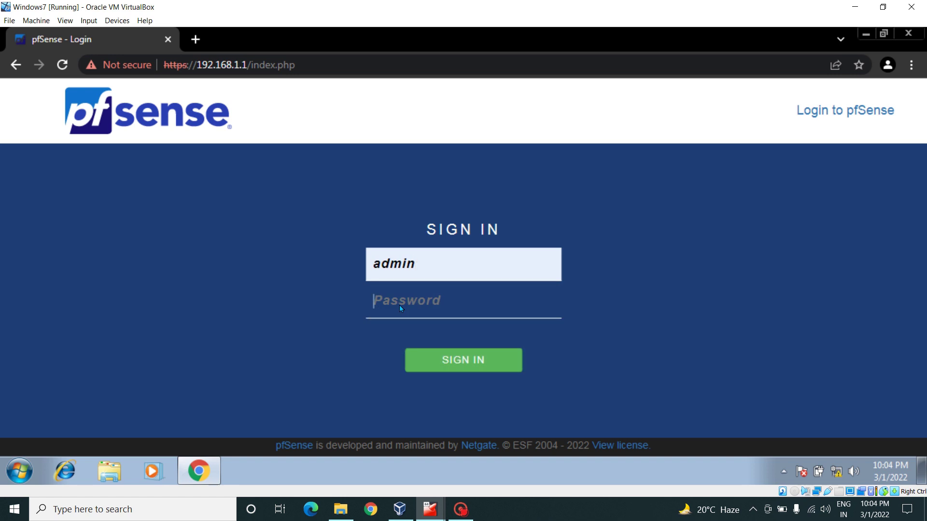
{"action": "type", "text": "p"}
{"action": "key", "text": "Return"}
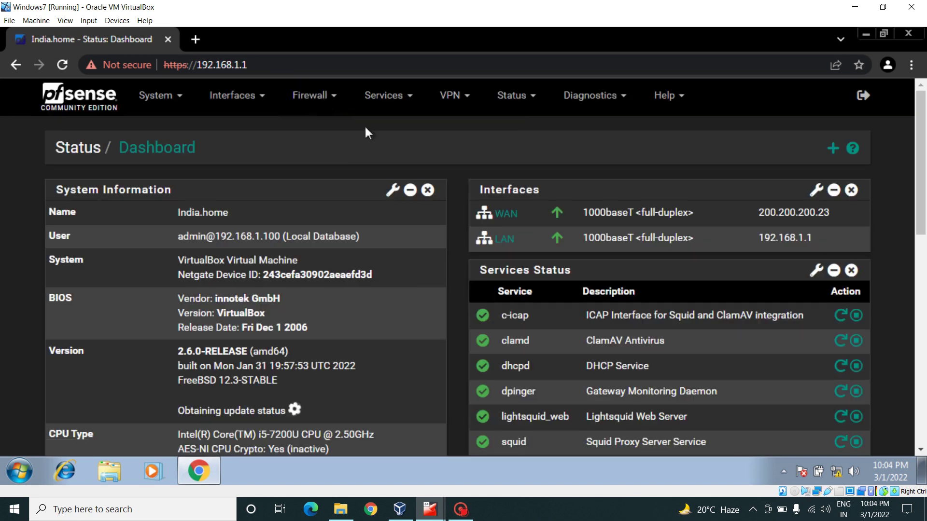
{"action": "left_click", "coordinate": [319, 95]}
Step: Go to Firewall > Rules, showing the WAN tab's default private and bogon block rules
{"action": "left_click", "coordinate": [305, 177]}
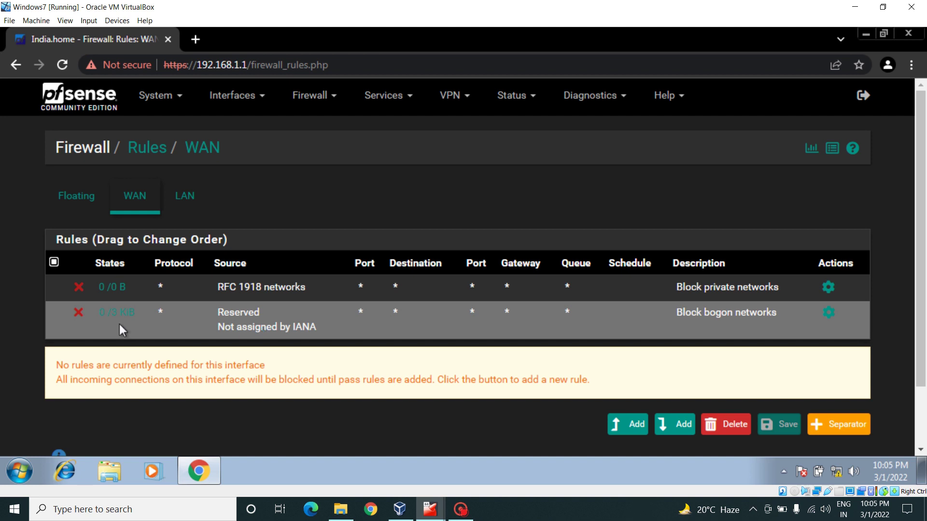
{"action": "mouse_move", "coordinate": [118, 318]}
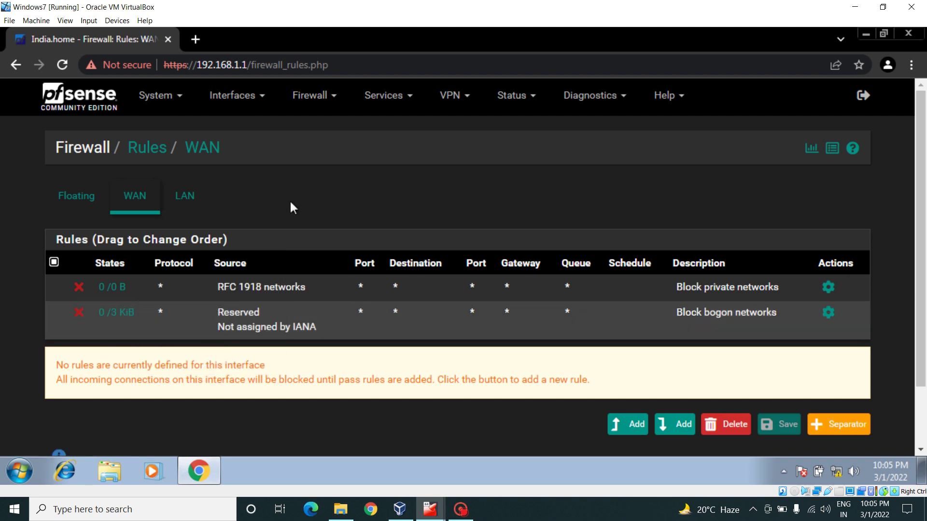
Step: On the LAN tab, edit the Allow All Ports rule and set its action to Reject
{"action": "left_click", "coordinate": [188, 200]}
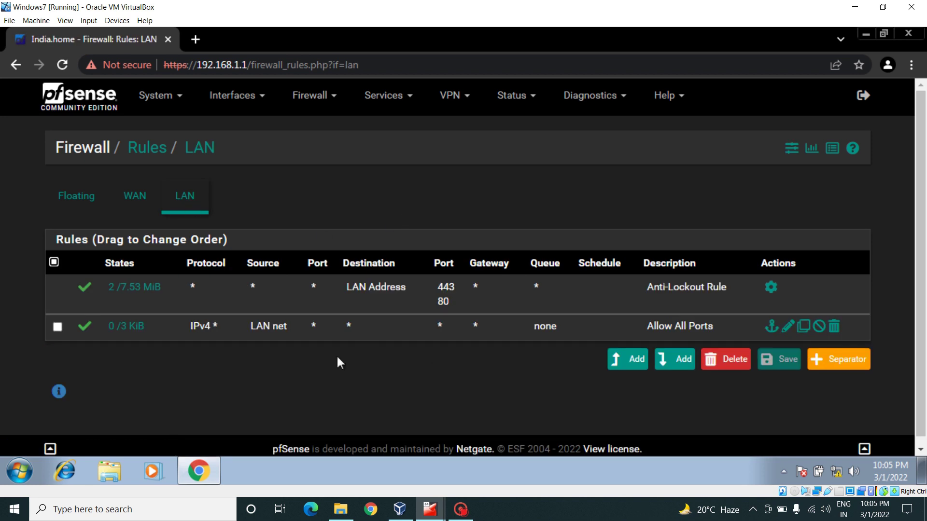
{"action": "left_click", "coordinate": [786, 326]}
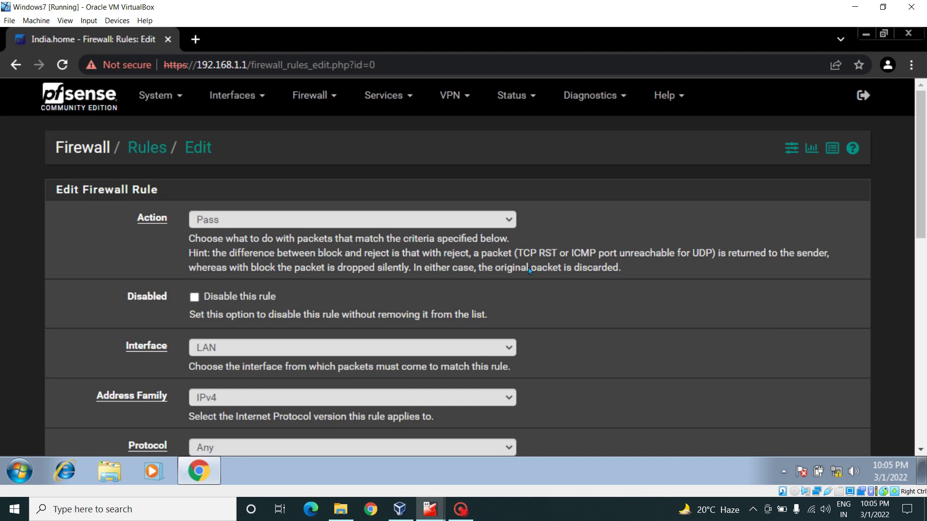
{"action": "left_click", "coordinate": [509, 218]}
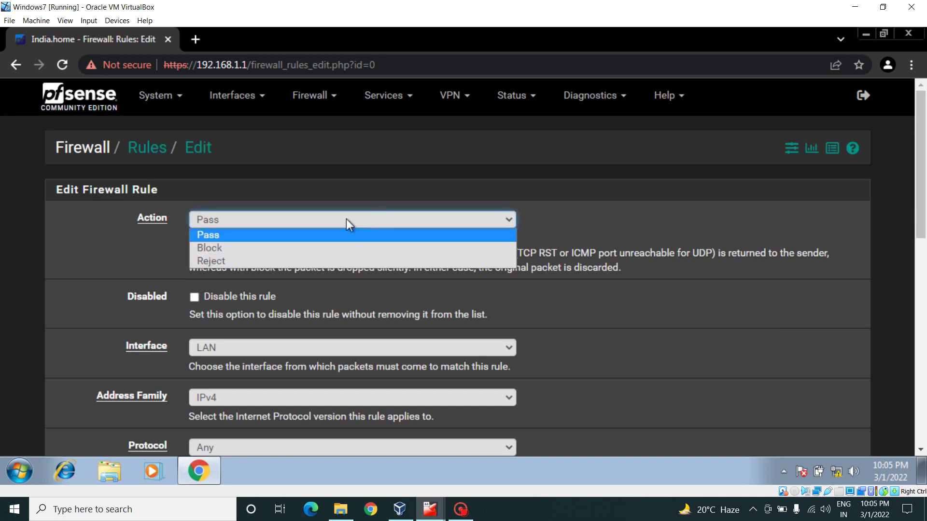
{"action": "left_click", "coordinate": [245, 260]}
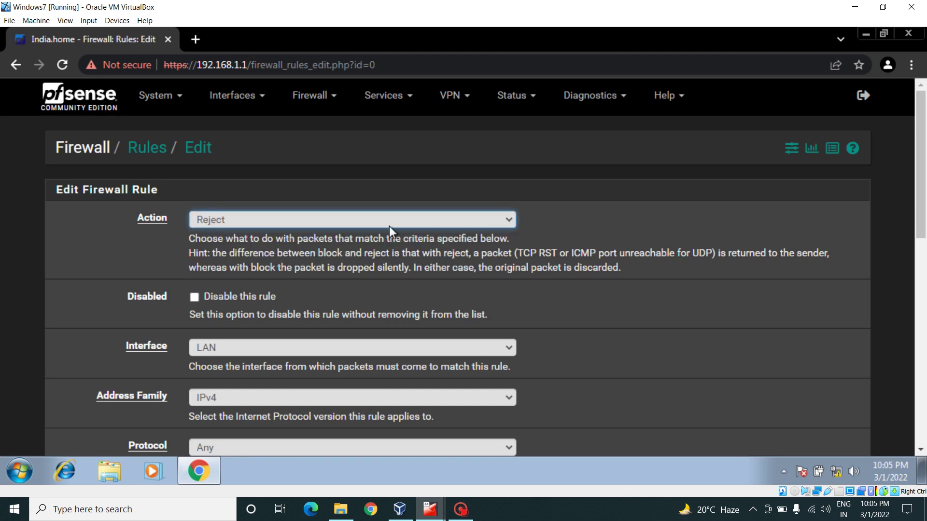
{"action": "left_click", "coordinate": [482, 221]}
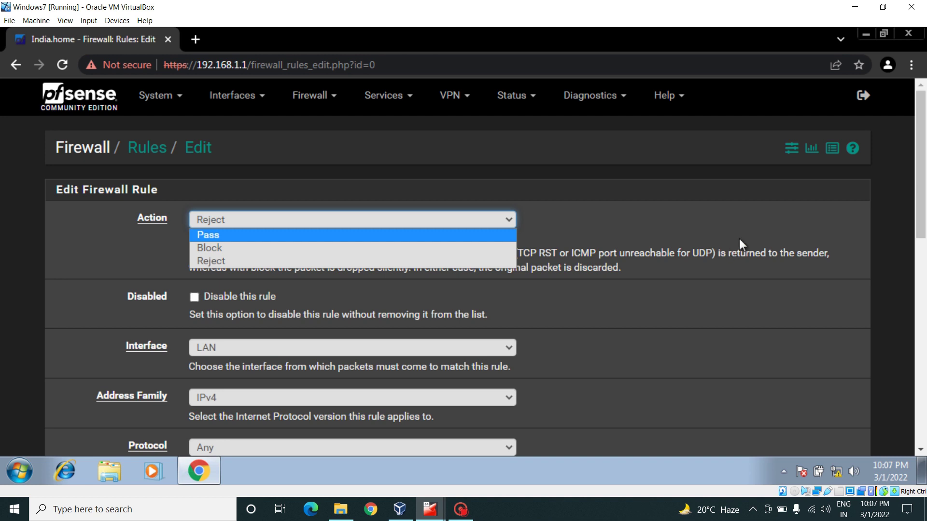
{"action": "scroll", "coordinate": [923, 174], "scroll_direction": "down", "scroll_amount": 1}
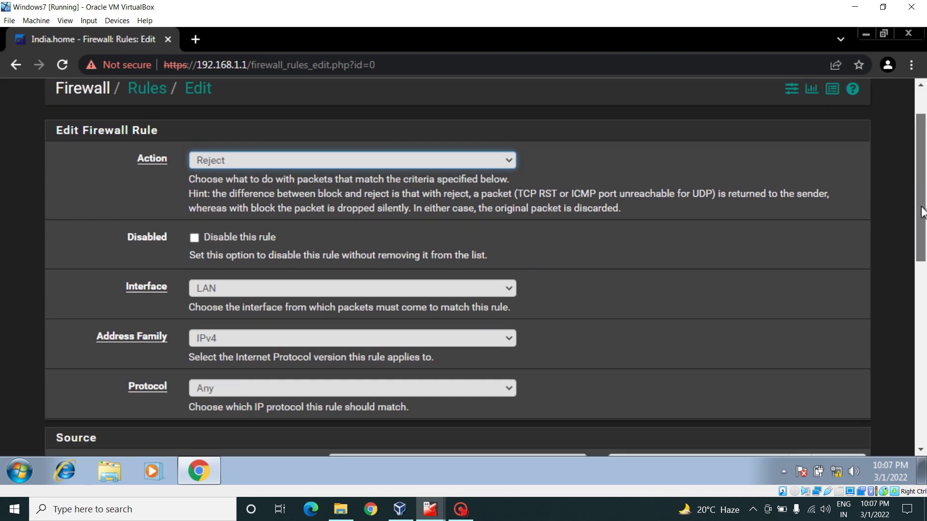
{"action": "scroll", "coordinate": [923, 173], "scroll_direction": "up", "scroll_amount": 1}
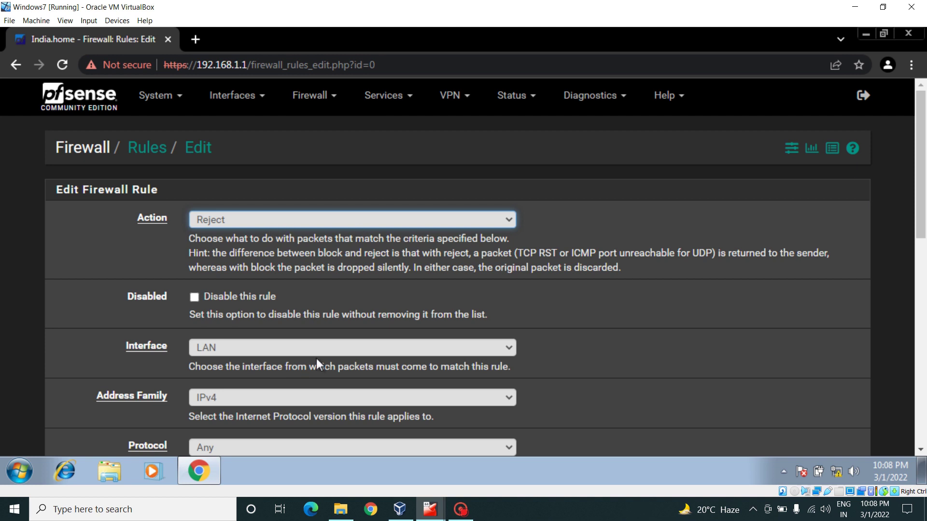
{"action": "scroll", "coordinate": [781, 255], "scroll_direction": "down", "scroll_amount": 4}
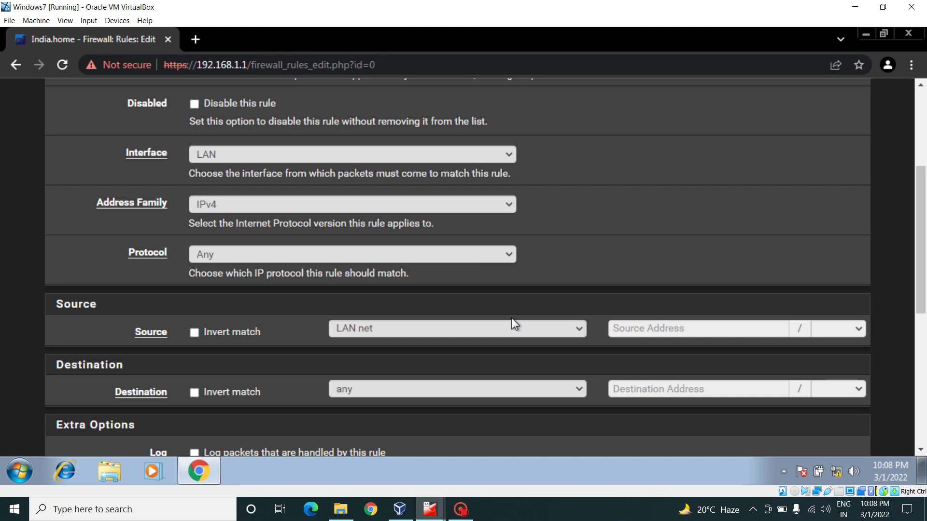
{"action": "left_click", "coordinate": [511, 255]}
{"action": "left_click", "coordinate": [509, 254]}
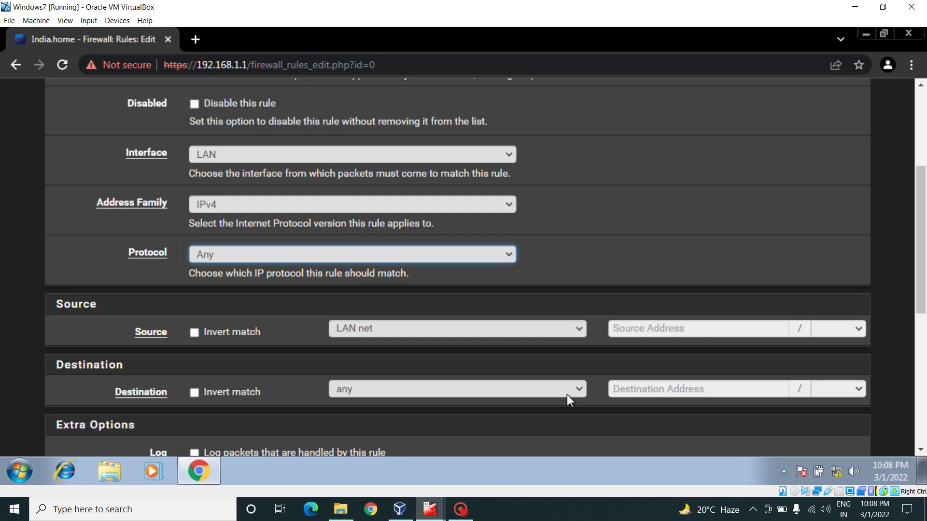
{"action": "left_click_drag", "start_coordinate": [922, 256], "coordinate": [924, 344]}
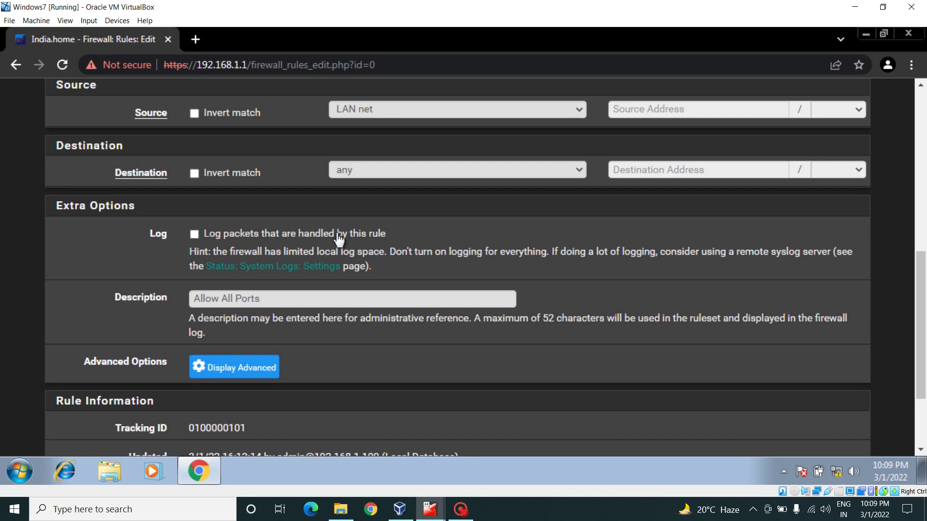
{"action": "scroll", "coordinate": [251, 173], "scroll_direction": "down", "scroll_amount": 3}
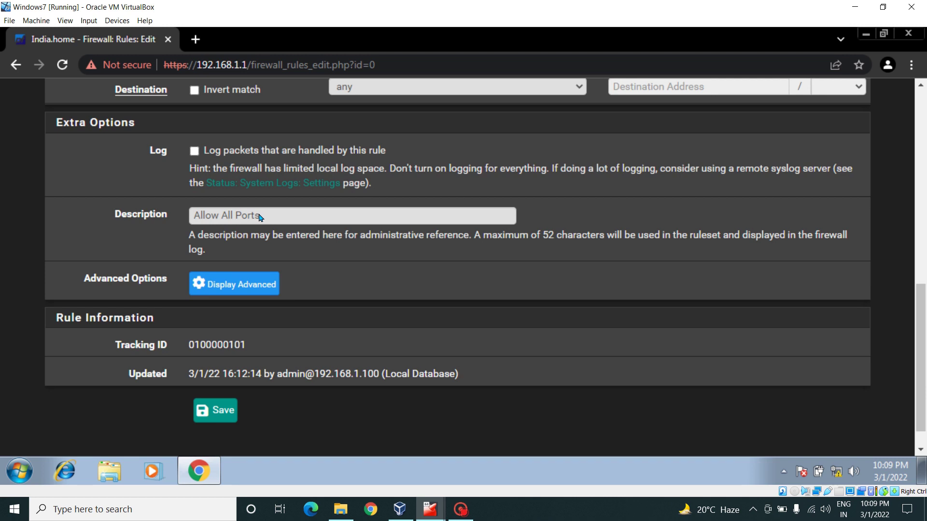
Step: Replace the description with 'Block All Ports (Cleanup Rule)' and save the rule
{"action": "left_click_drag", "start_coordinate": [270, 218], "coordinate": [159, 228]}
{"action": "key", "text": "BackSpace"}
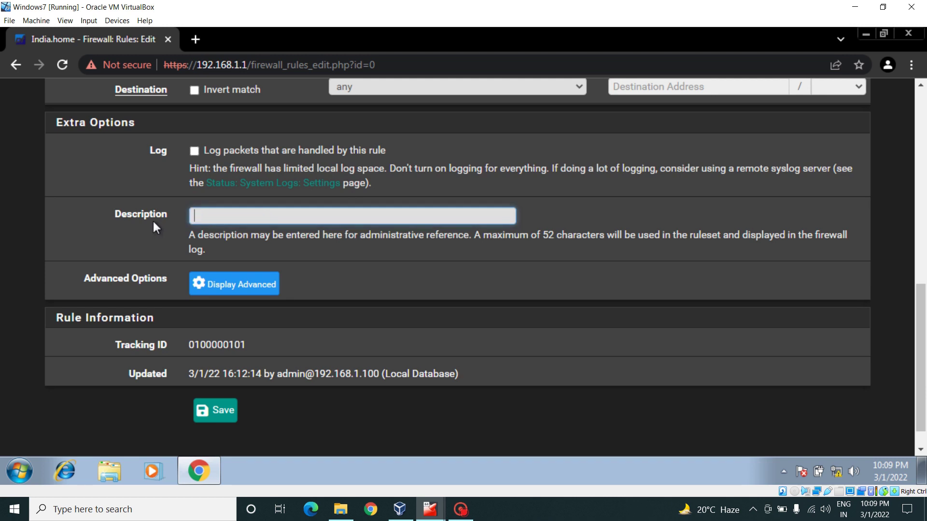
{"action": "type", "text": "Block All Ports (Cleanup Rule"}
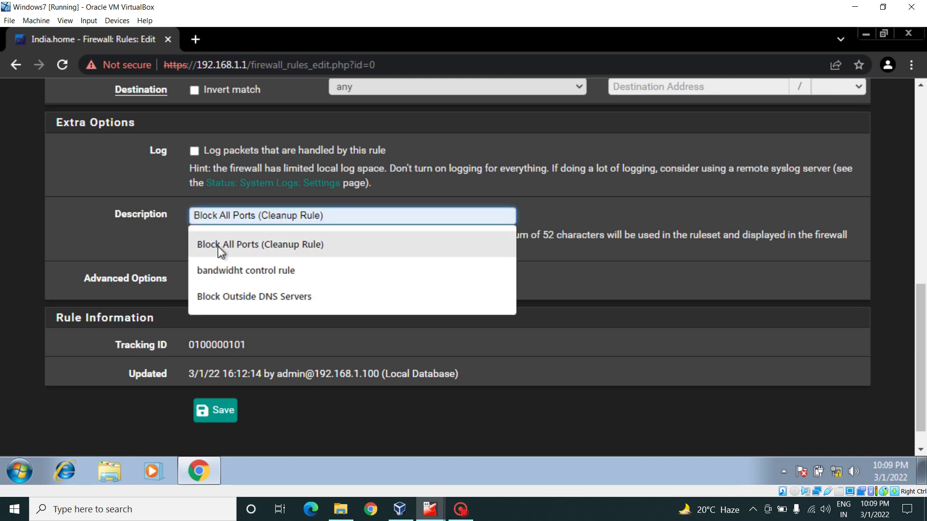
{"action": "left_click", "coordinate": [218, 246]}
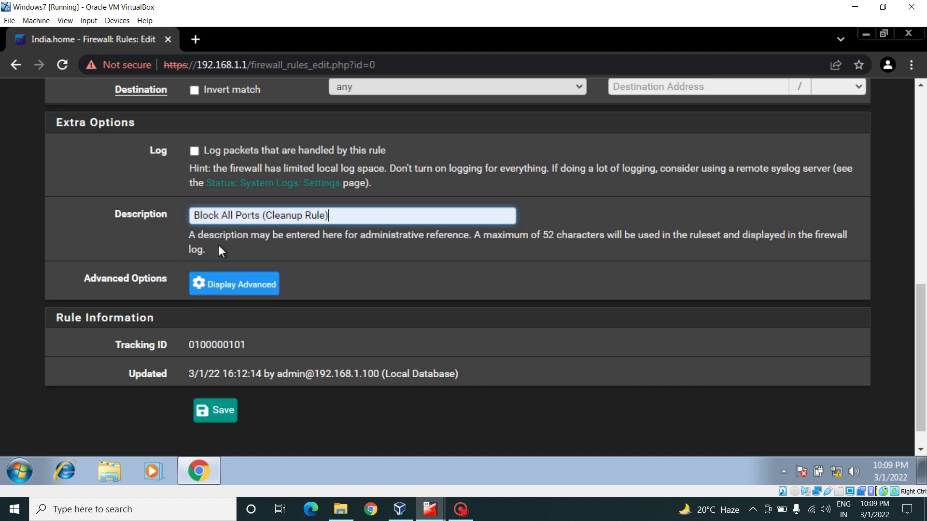
{"action": "left_click", "coordinate": [218, 413]}
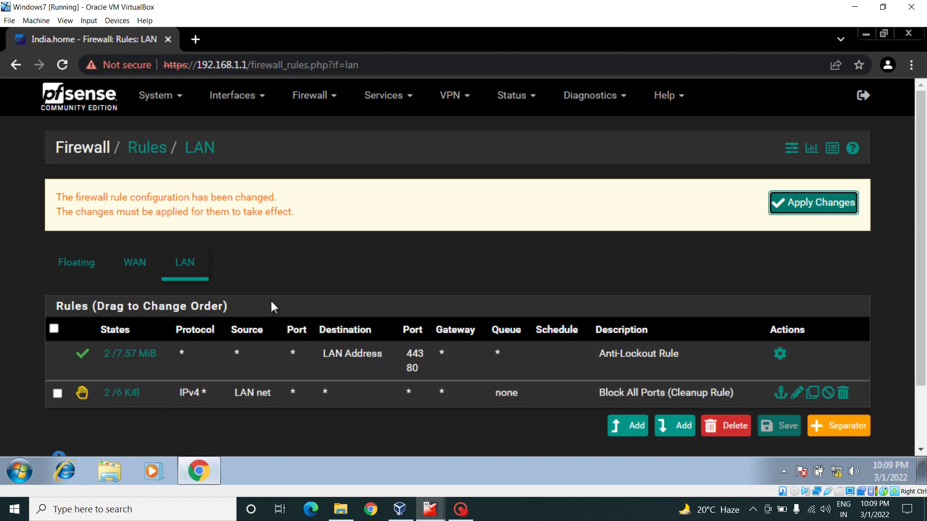
Step: Apply the pending changes and add a new rule at the bottom of the LAN list
{"action": "left_click", "coordinate": [803, 206]}
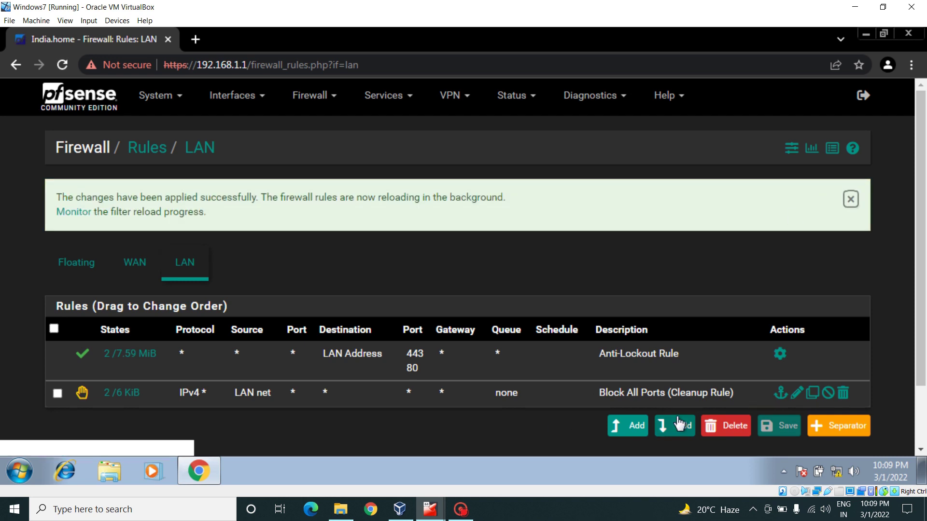
{"action": "left_click", "coordinate": [679, 423]}
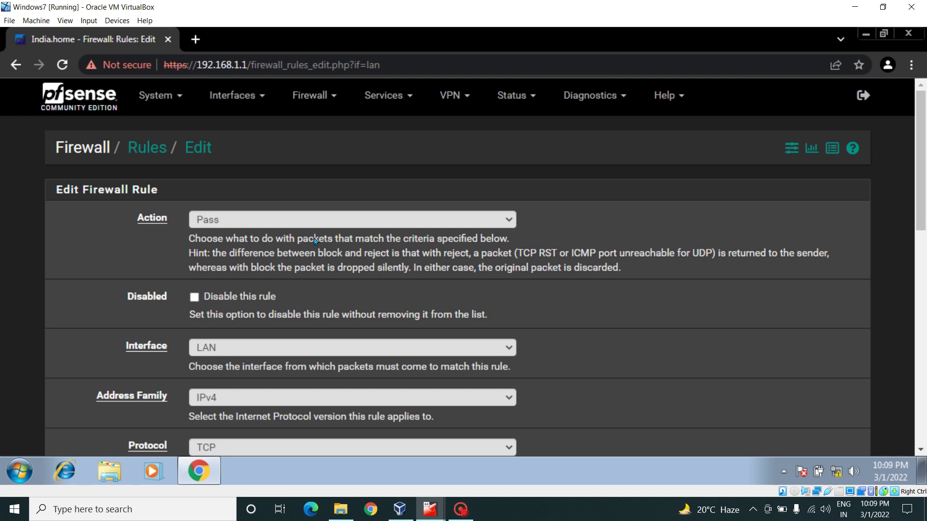
{"action": "left_click_drag", "start_coordinate": [921, 169], "coordinate": [921, 221]}
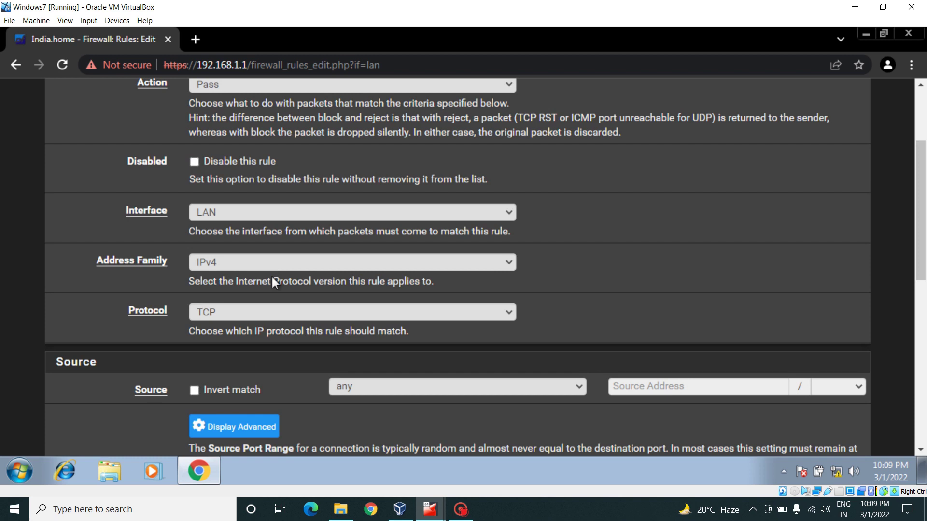
Step: Set the new rule to TCP/UDP, source LAN net, destination This firewall (self)
{"action": "left_click", "coordinate": [430, 314]}
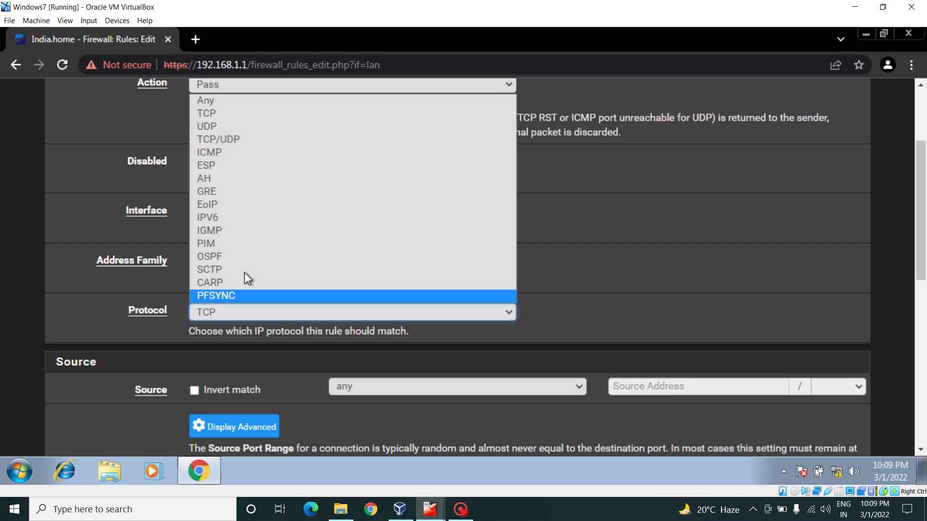
{"action": "left_click", "coordinate": [229, 141]}
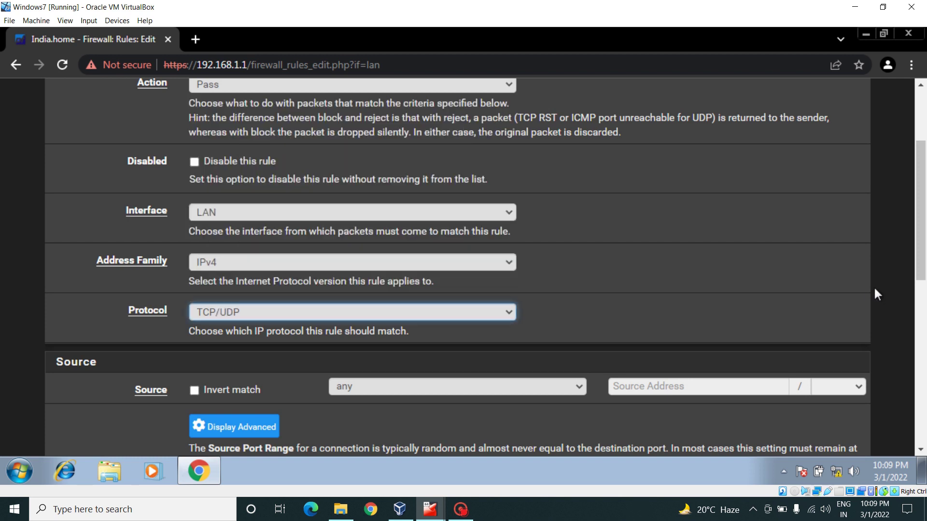
{"action": "left_click_drag", "start_coordinate": [924, 249], "coordinate": [925, 310]}
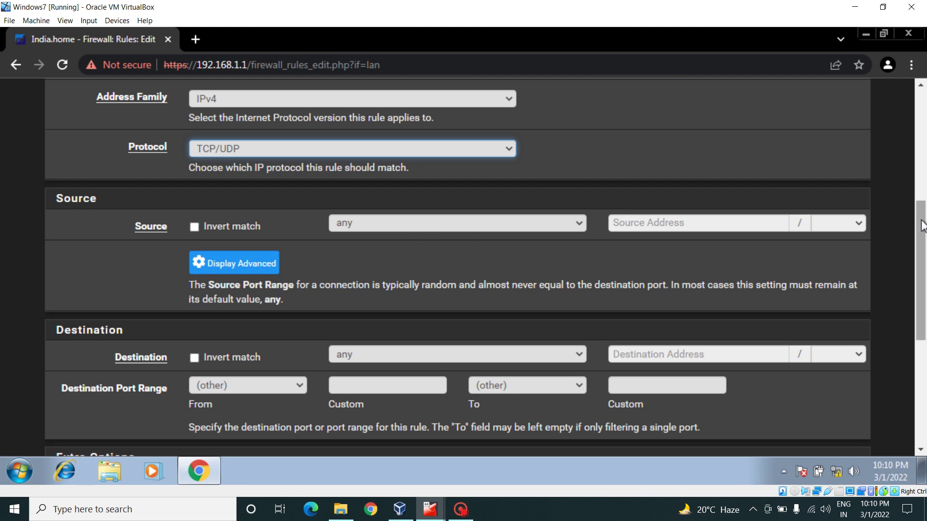
{"action": "scroll", "coordinate": [923, 239], "scroll_direction": "down", "scroll_amount": 1}
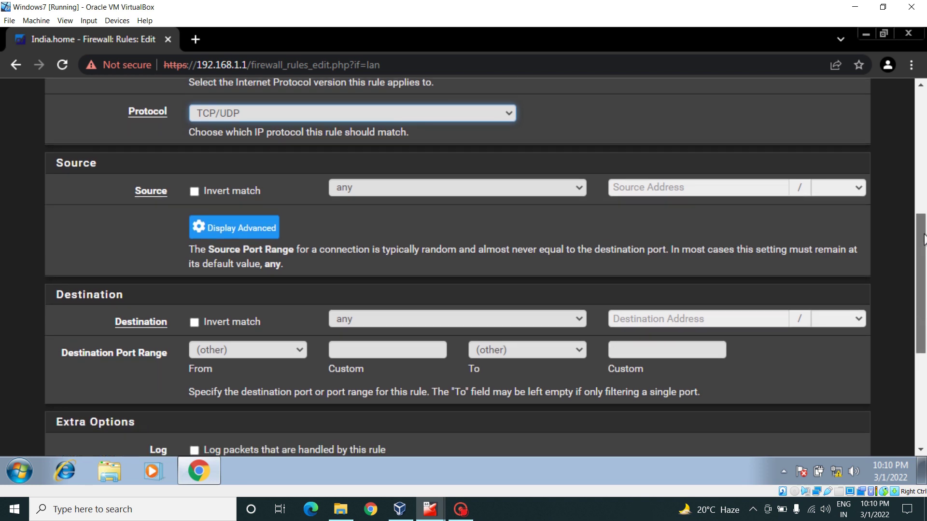
{"action": "left_click", "coordinate": [518, 186]}
{"action": "left_click", "coordinate": [381, 295]}
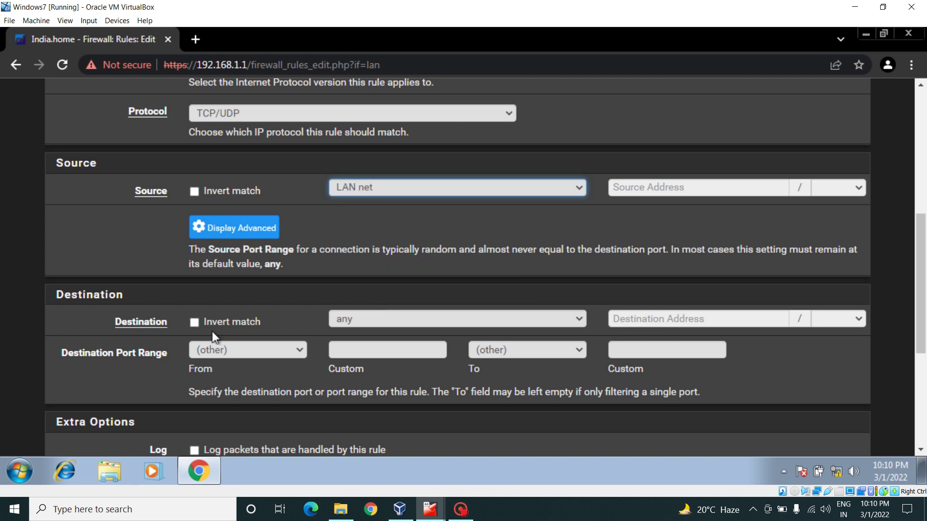
{"action": "left_click", "coordinate": [476, 317]}
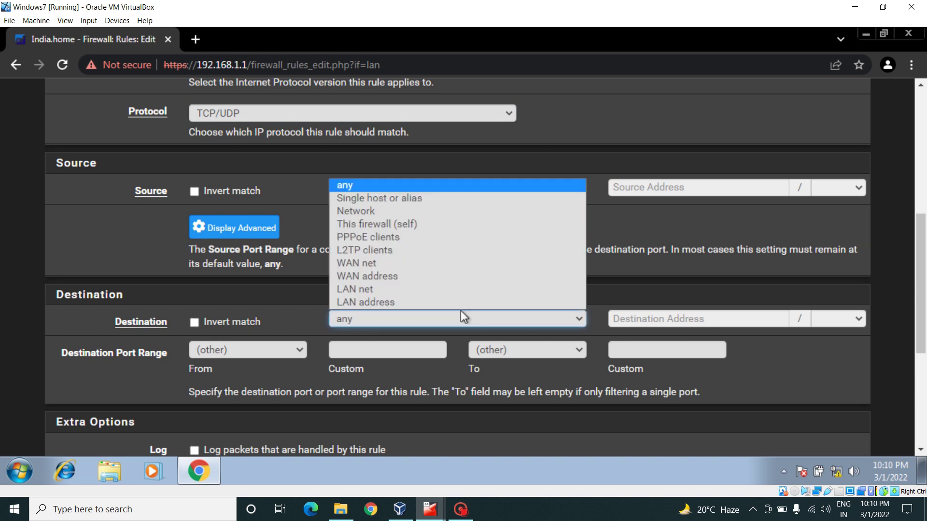
{"action": "left_click", "coordinate": [396, 224]}
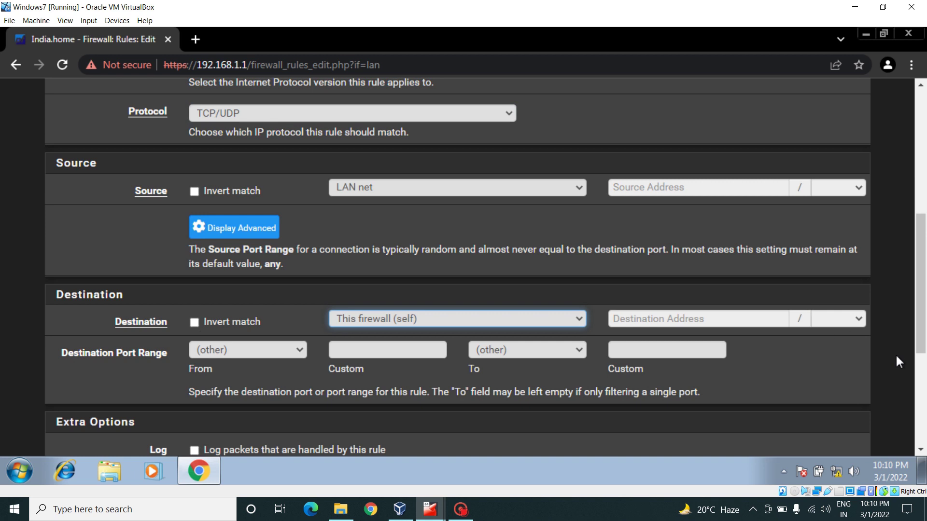
{"action": "left_click_drag", "start_coordinate": [924, 324], "coordinate": [925, 402]}
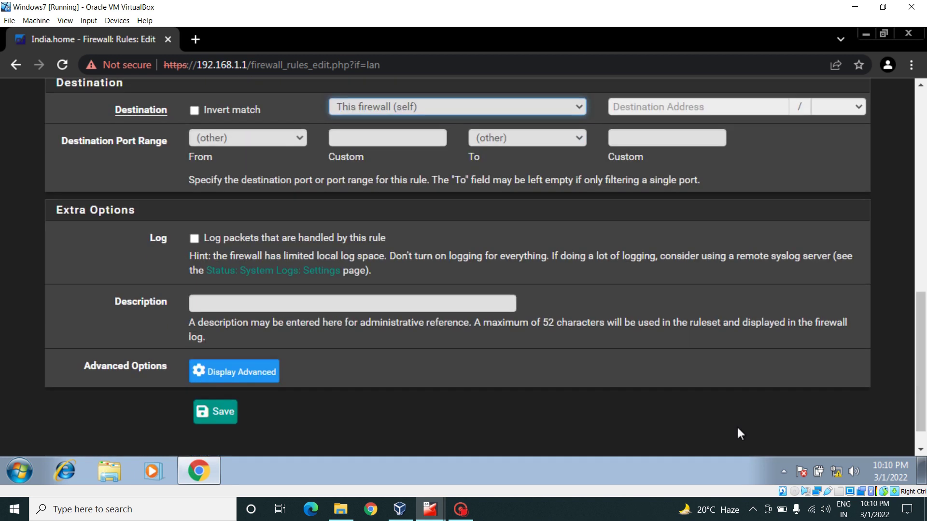
Step: Describe the rule as 'Allow Dns queries' and save it
{"action": "left_click", "coordinate": [211, 303]}
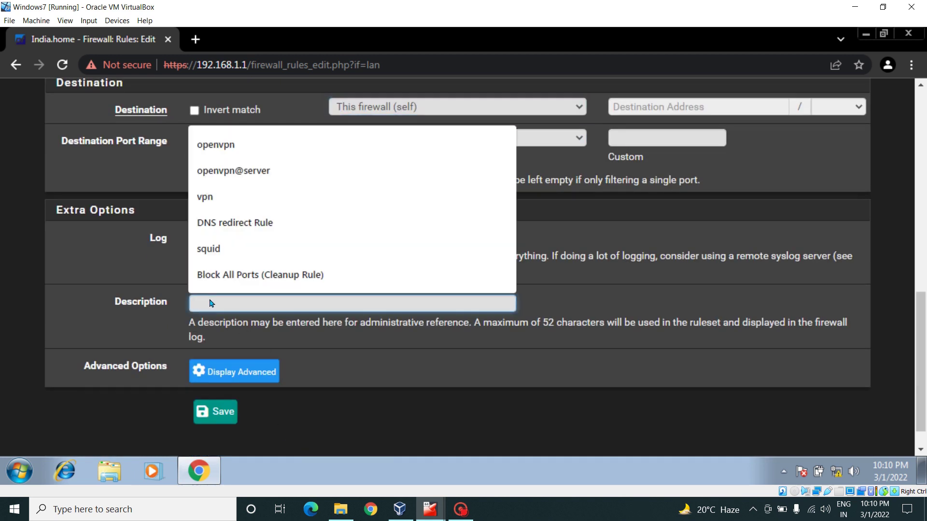
{"action": "type", "text": "Allow"}
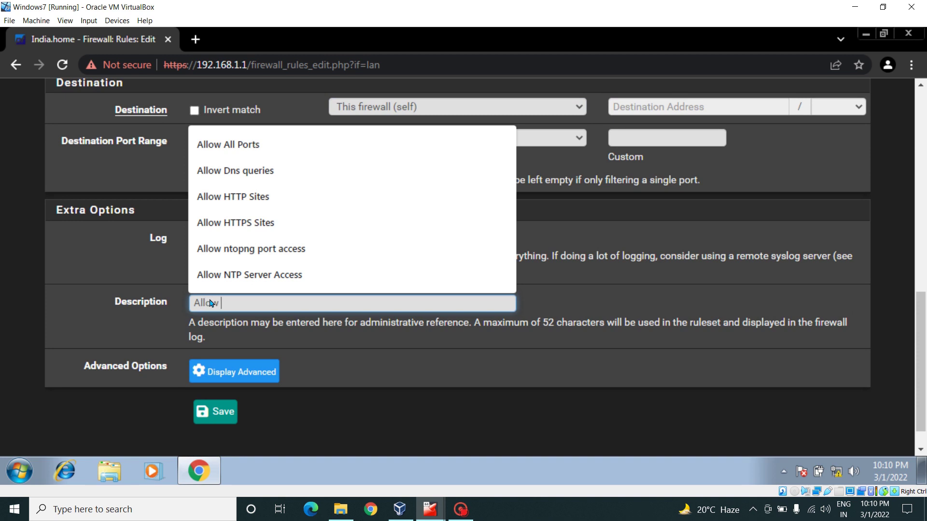
{"action": "type", "text": " Dns queries"}
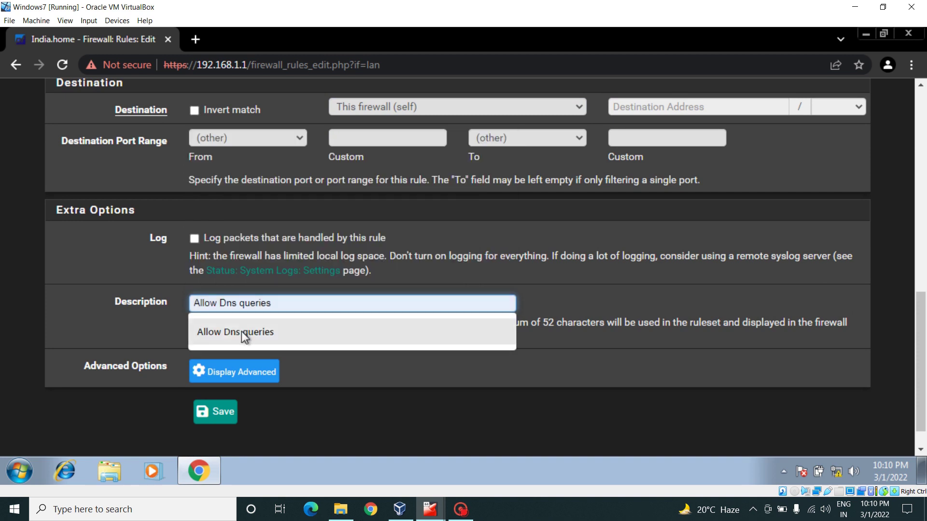
{"action": "left_click", "coordinate": [241, 331]}
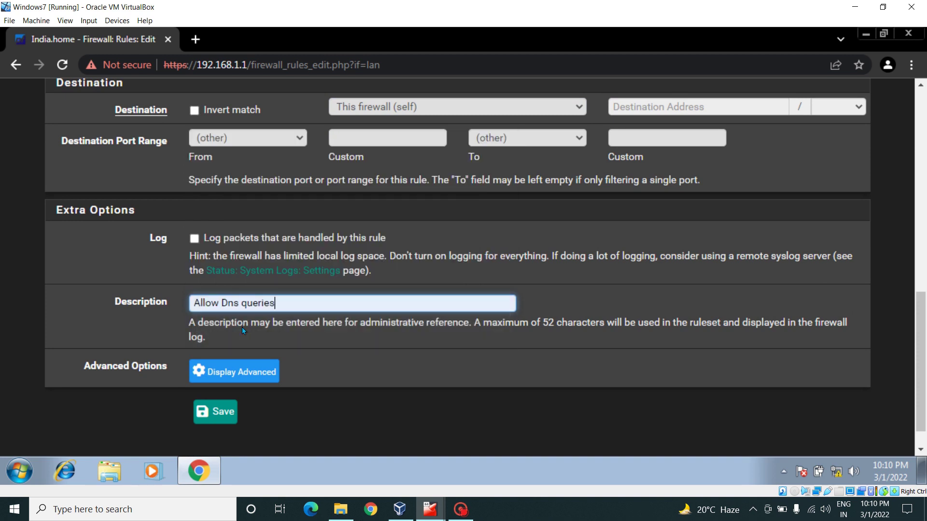
{"action": "left_click", "coordinate": [218, 413]}
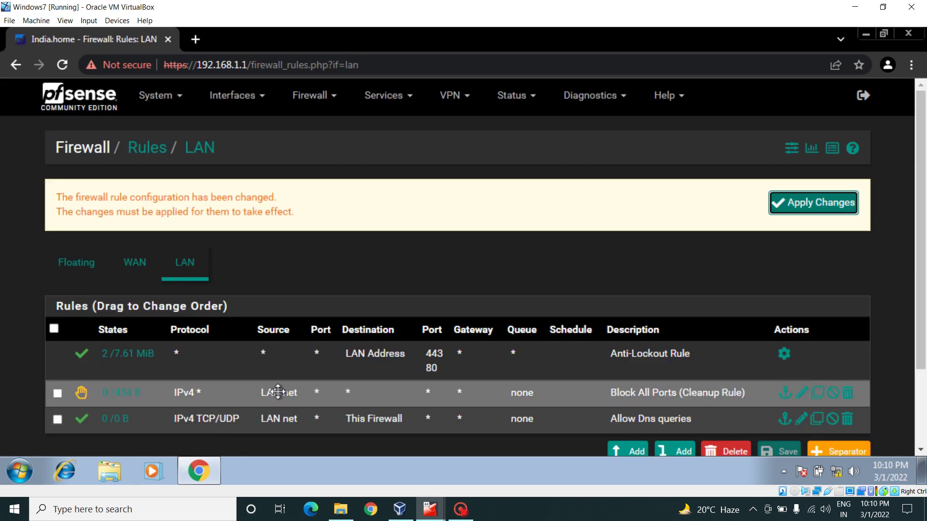
Step: Drag Allow Dns queries above Block All Ports (Cleanup Rule) and save the order
{"action": "left_click_drag", "start_coordinate": [237, 410], "coordinate": [321, 285]}
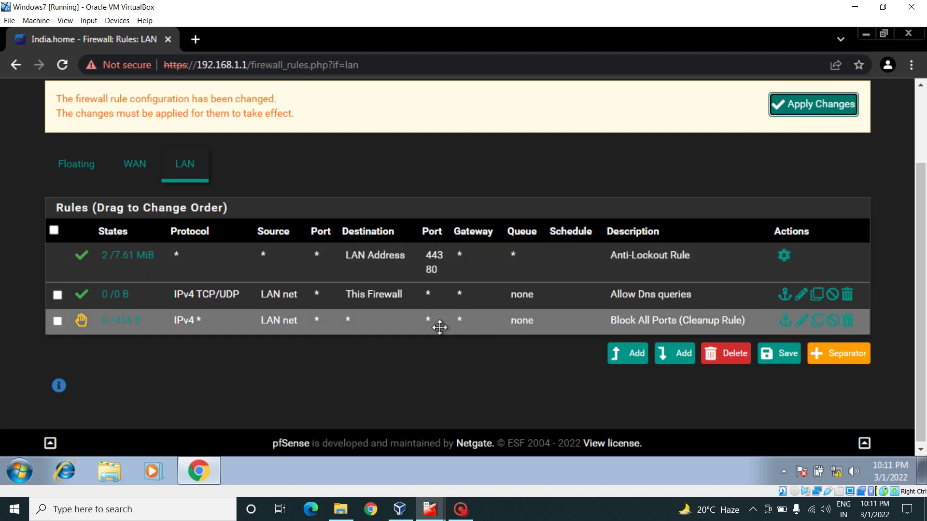
{"action": "left_click_drag", "start_coordinate": [439, 327], "coordinate": [454, 255]}
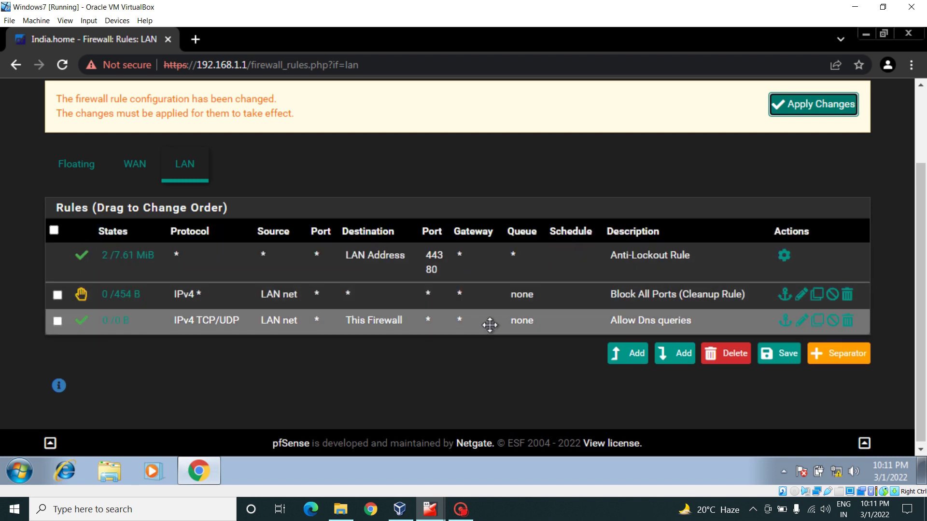
{"action": "left_click_drag", "start_coordinate": [490, 324], "coordinate": [470, 273]}
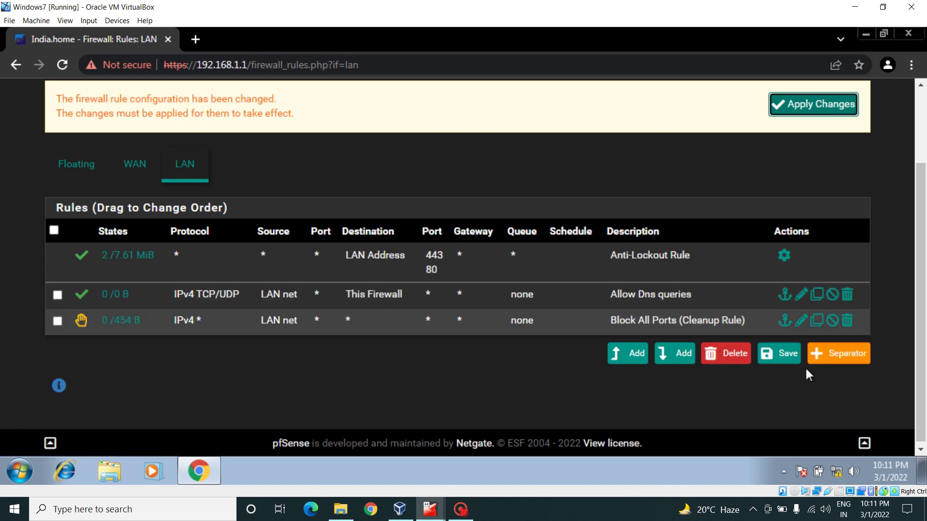
{"action": "left_click", "coordinate": [787, 359]}
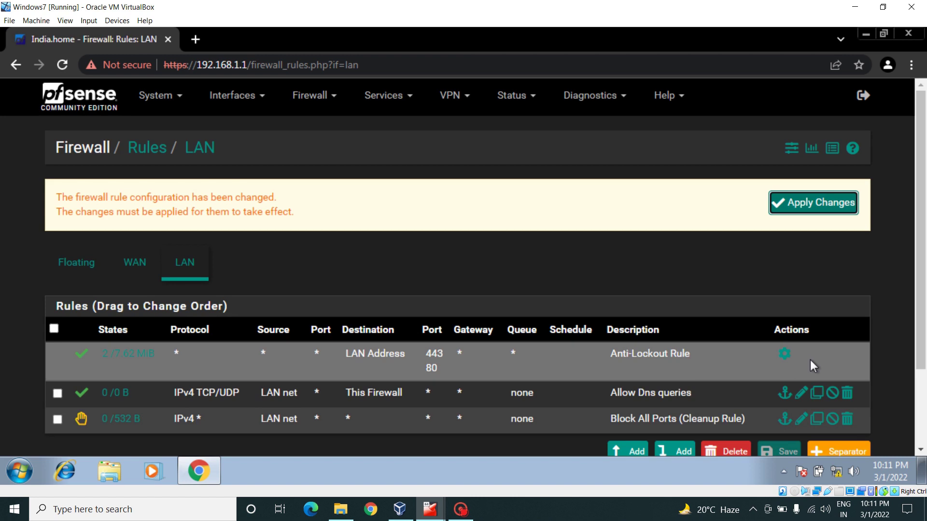
{"action": "scroll", "coordinate": [815, 391], "scroll_direction": "down", "scroll_amount": 1}
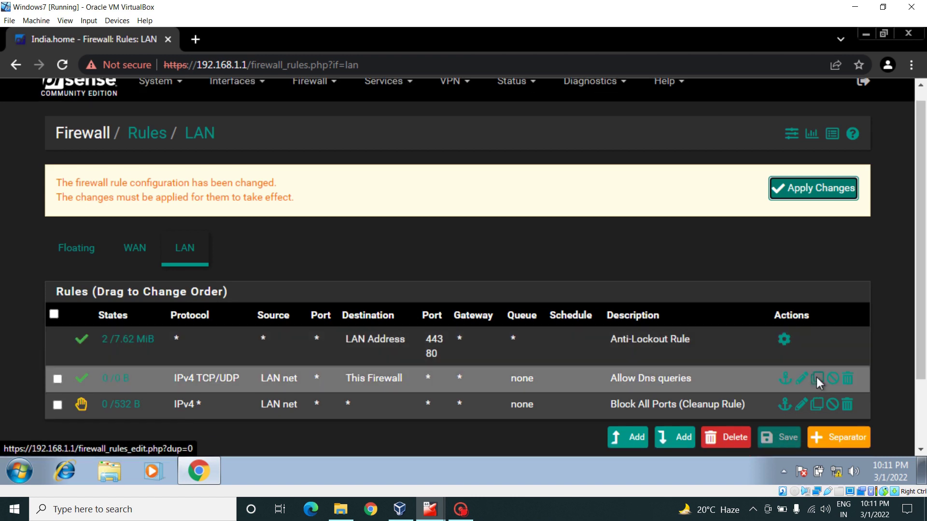
Step: Copy Allow Dns queries and make it Reject traffic to any destination on port DNS (53)
{"action": "left_click", "coordinate": [816, 377]}
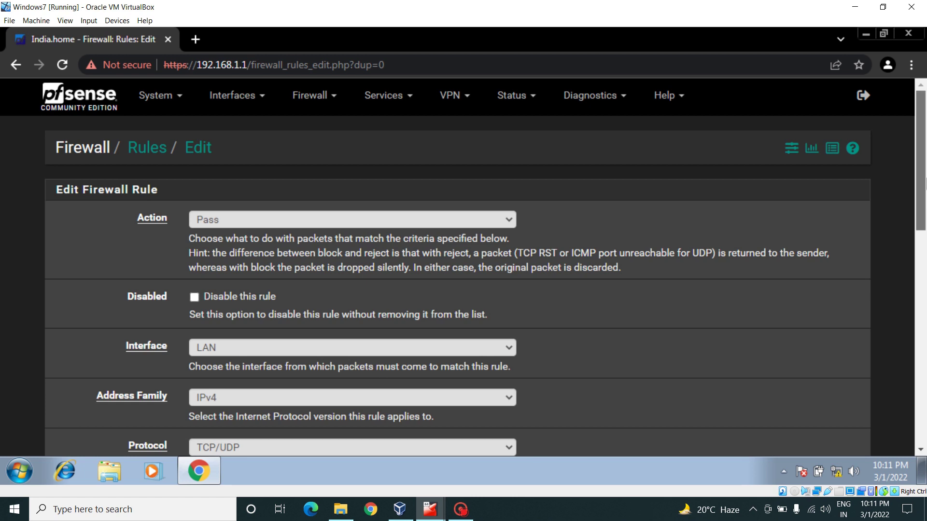
{"action": "scroll", "coordinate": [652, 164], "scroll_direction": "down", "scroll_amount": 2}
{"action": "left_click", "coordinate": [436, 118]}
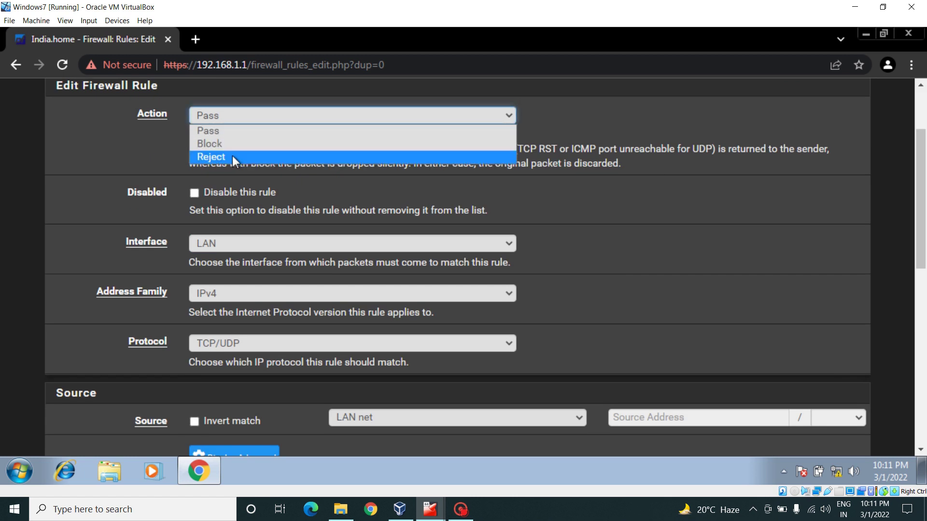
{"action": "left_click", "coordinate": [233, 156]}
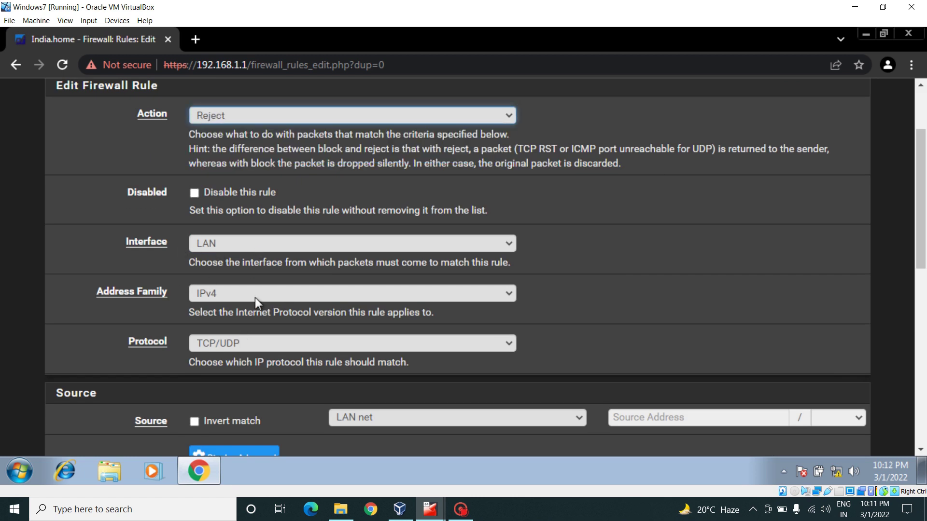
{"action": "scroll", "coordinate": [282, 273], "scroll_direction": "down", "scroll_amount": 3}
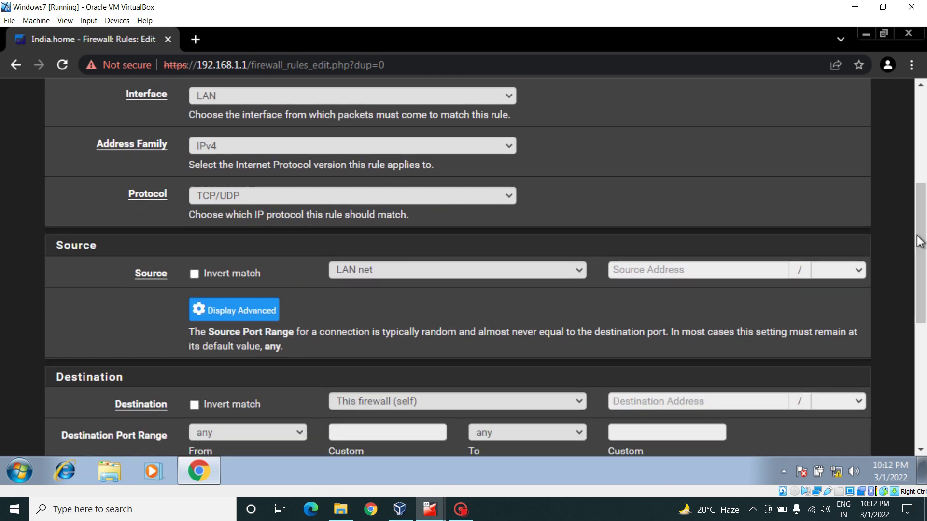
{"action": "scroll", "coordinate": [871, 238], "scroll_direction": "down", "scroll_amount": 3}
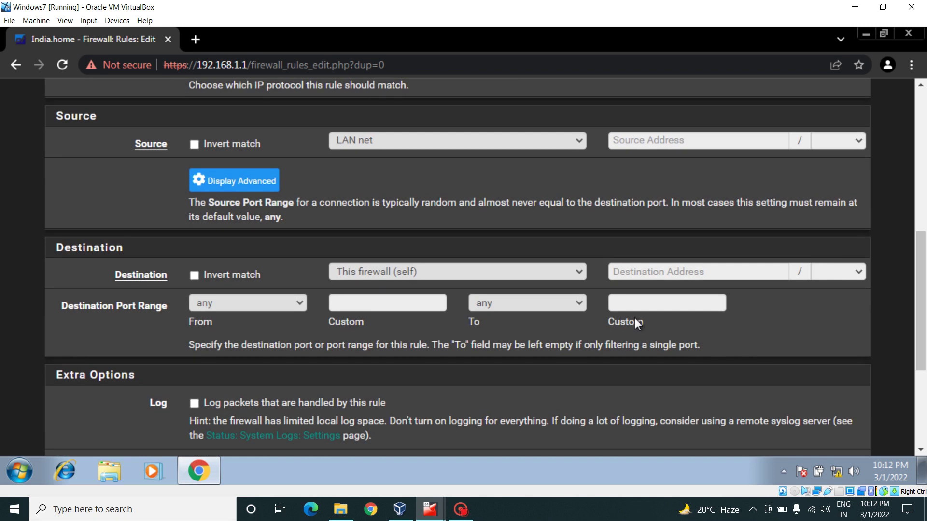
{"action": "left_click", "coordinate": [578, 272]}
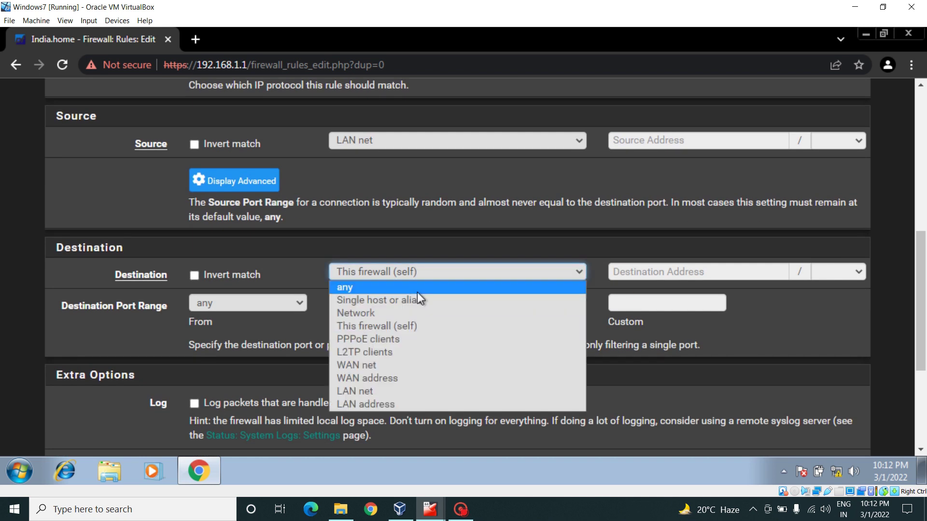
{"action": "left_click", "coordinate": [376, 292]}
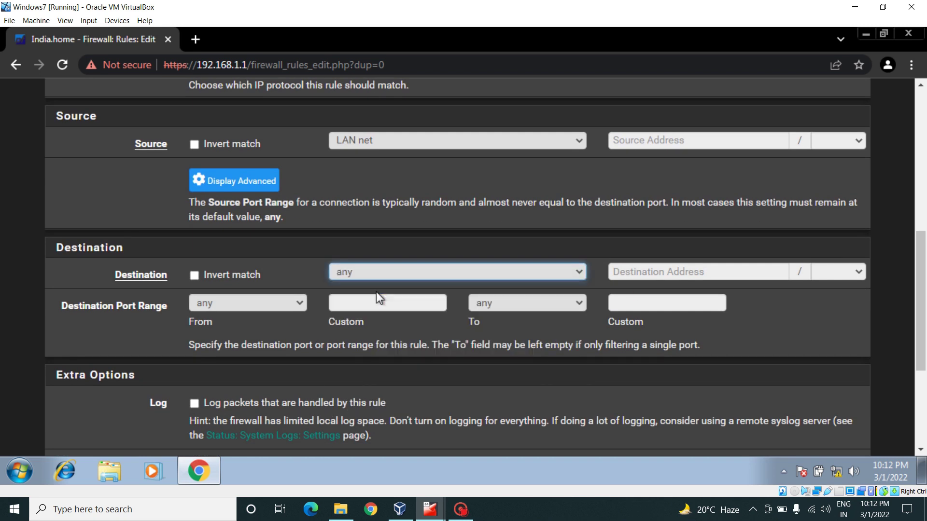
{"action": "left_click", "coordinate": [302, 305]}
{"action": "scroll", "coordinate": [227, 163], "scroll_direction": "down", "scroll_amount": 1}
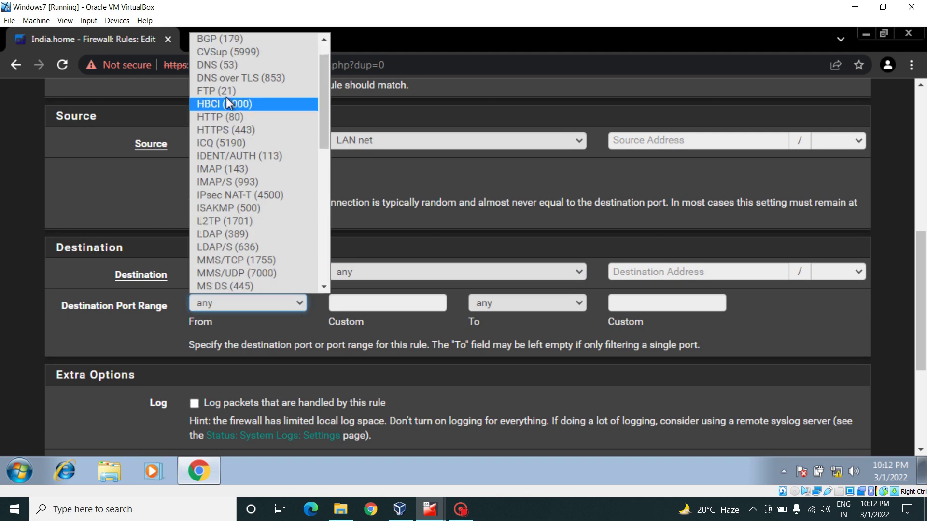
{"action": "left_click", "coordinate": [232, 65]}
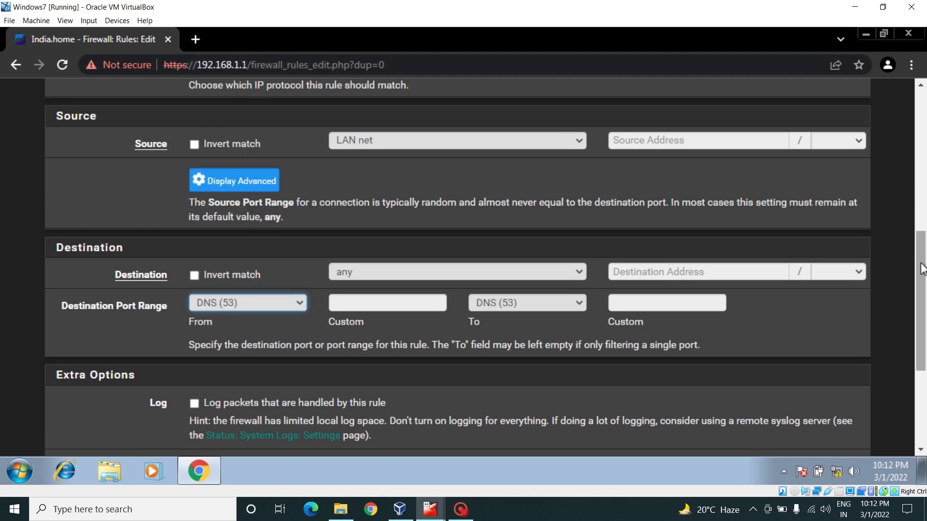
{"action": "left_click_drag", "start_coordinate": [923, 267], "coordinate": [924, 318]}
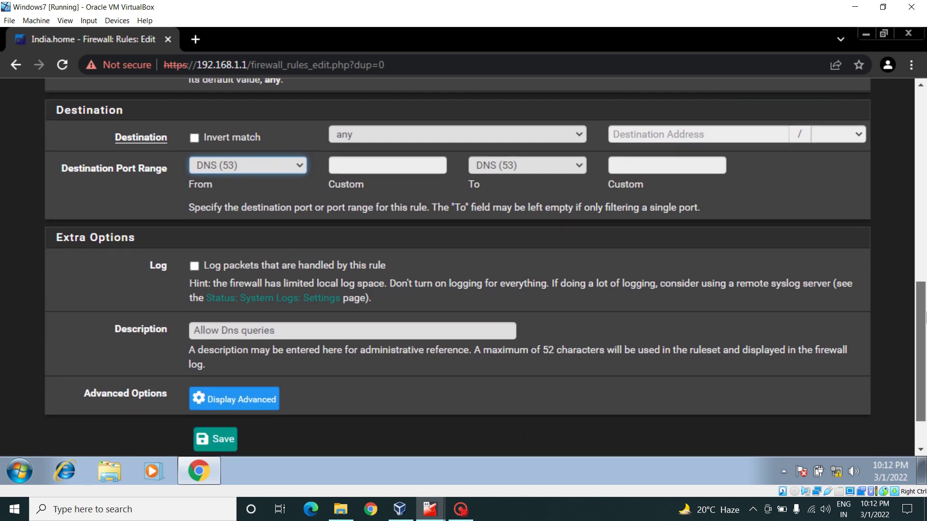
Step: Change the copy's description to 'Block Outside DNS Servers' and save it
{"action": "left_click", "coordinate": [288, 333]}
{"action": "left_click_drag", "start_coordinate": [288, 332], "coordinate": [144, 330]}
{"action": "key", "text": "BackSpace"}
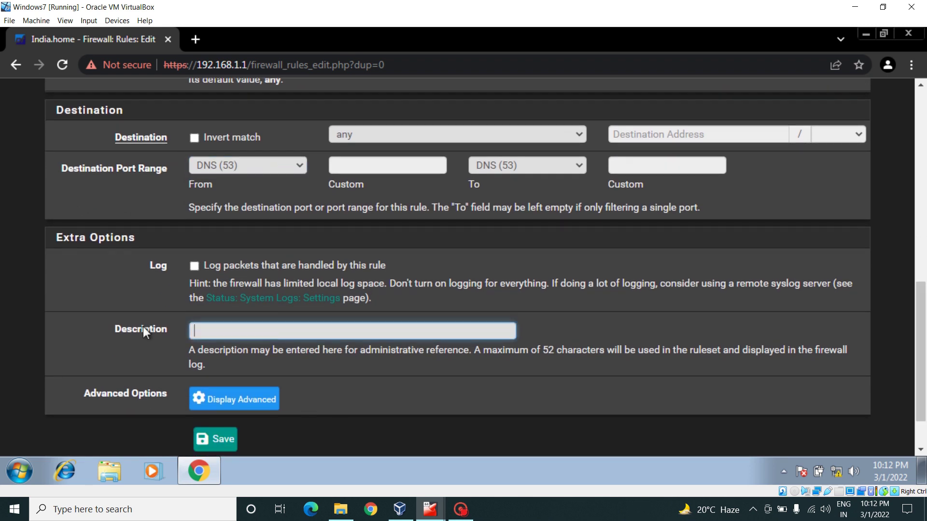
{"action": "type", "text": "Block Outside DNS Servers"}
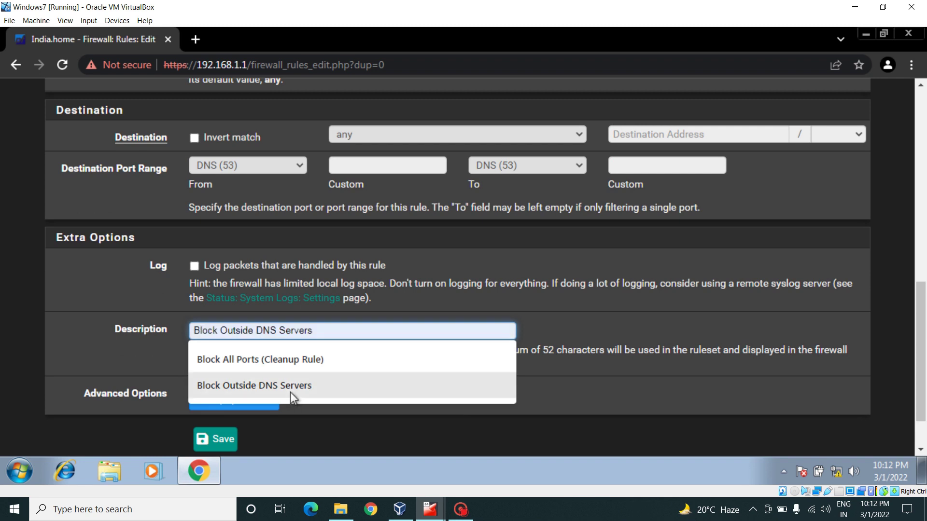
{"action": "left_click", "coordinate": [291, 392]}
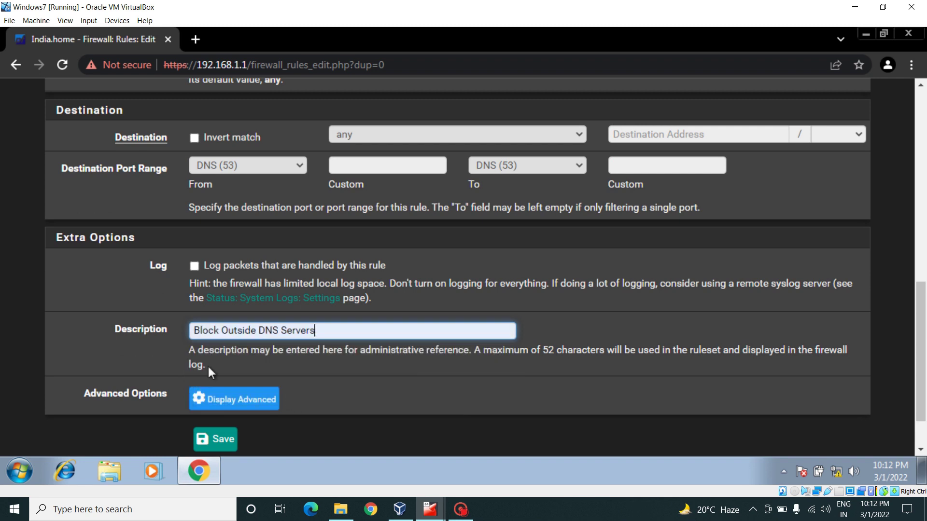
{"action": "left_click", "coordinate": [221, 439]}
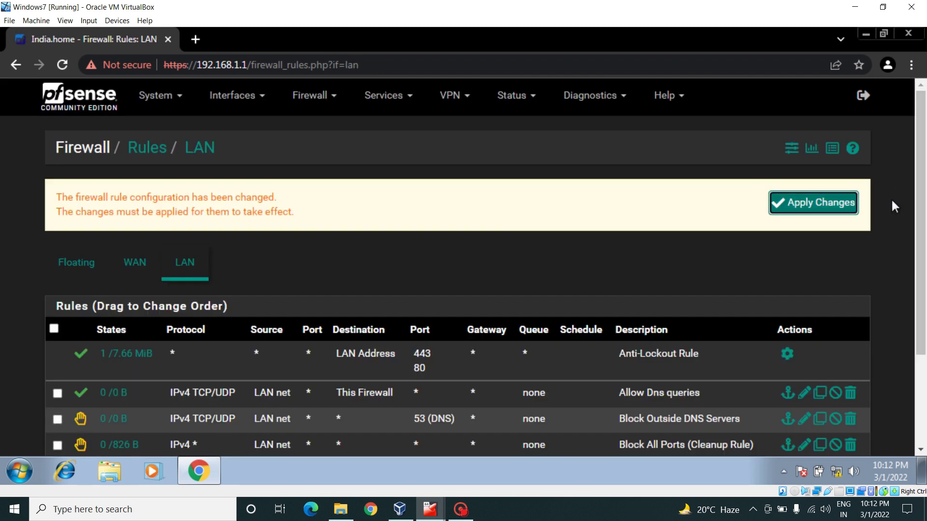
Step: Edit Allow Dns queries to use destination port DNS (53) and save it
{"action": "left_click_drag", "start_coordinate": [919, 200], "coordinate": [924, 280]}
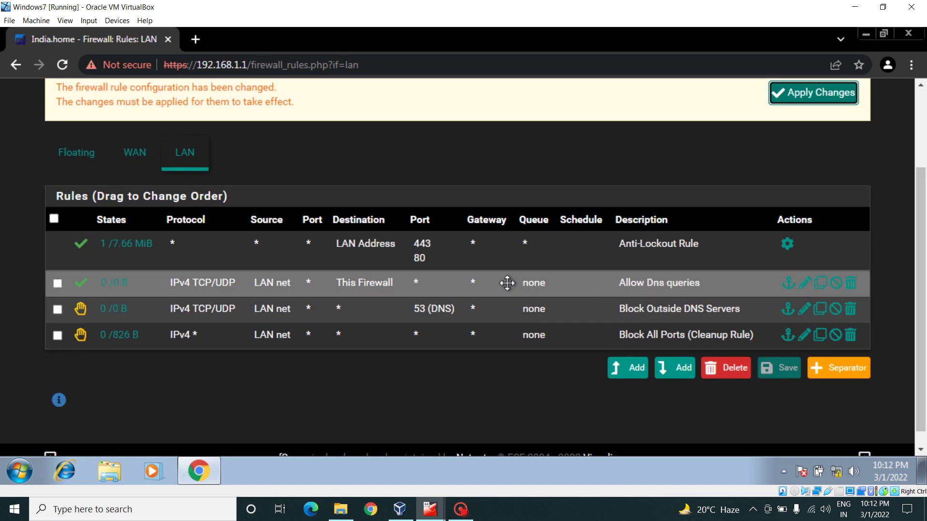
{"action": "left_click", "coordinate": [804, 284]}
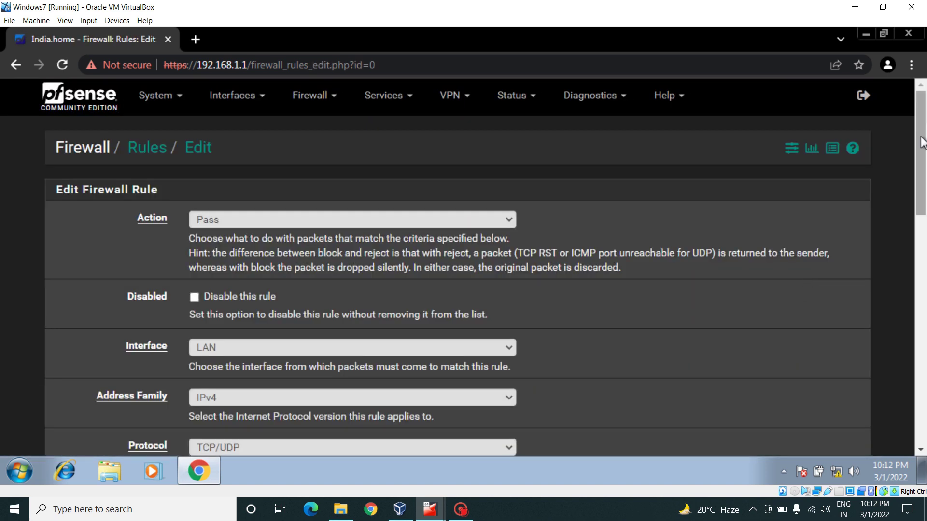
{"action": "left_click_drag", "start_coordinate": [921, 142], "coordinate": [921, 270]}
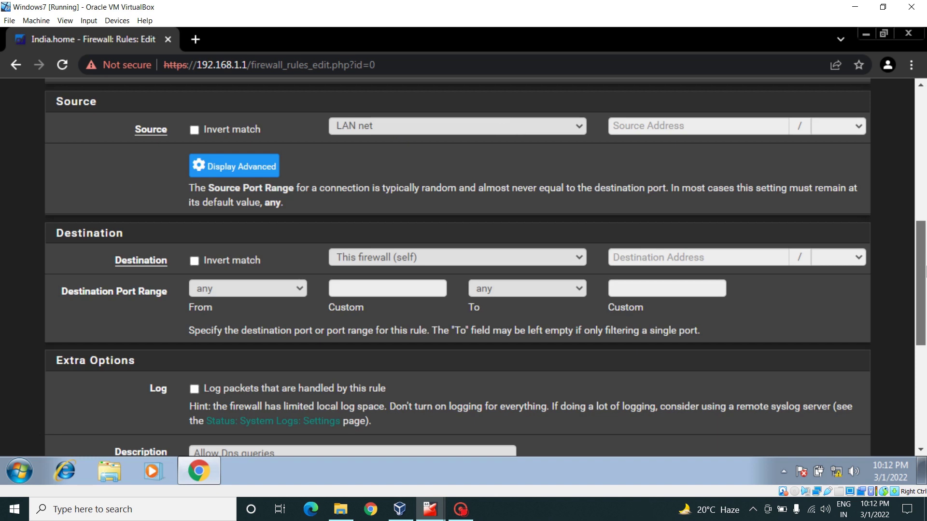
{"action": "left_click", "coordinate": [302, 297]}
{"action": "left_click", "coordinate": [226, 79]}
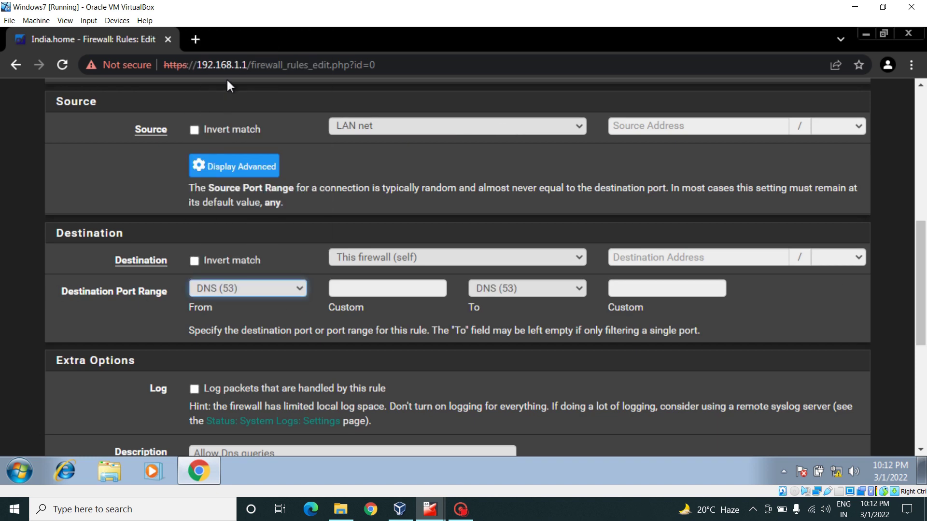
{"action": "scroll", "coordinate": [604, 271], "scroll_direction": "down", "scroll_amount": 6}
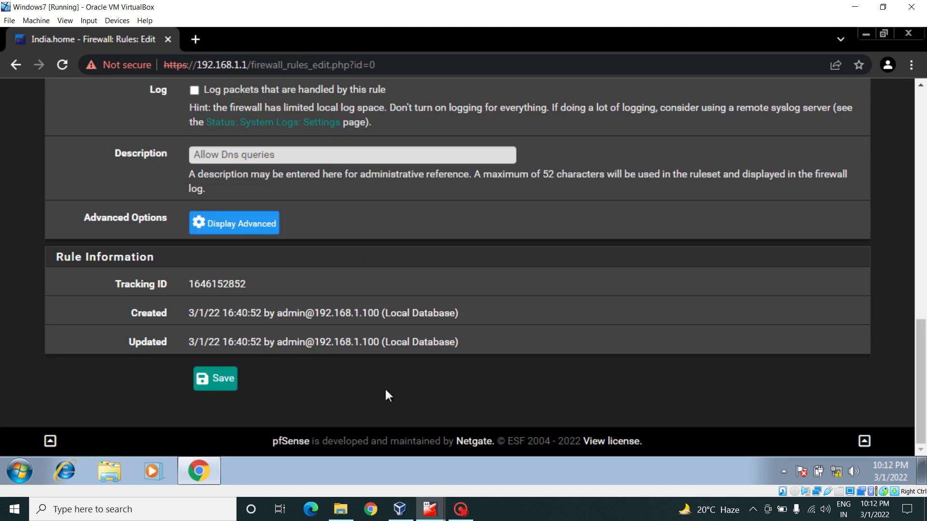
{"action": "left_click", "coordinate": [208, 379]}
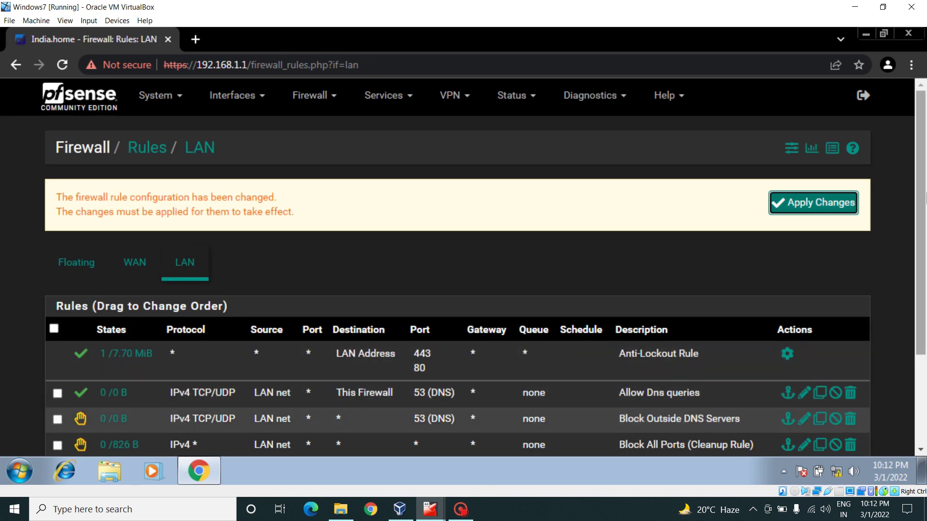
{"action": "scroll", "coordinate": [923, 233], "scroll_direction": "down", "scroll_amount": 1}
{"action": "scroll", "coordinate": [694, 343], "scroll_direction": "down", "scroll_amount": 1}
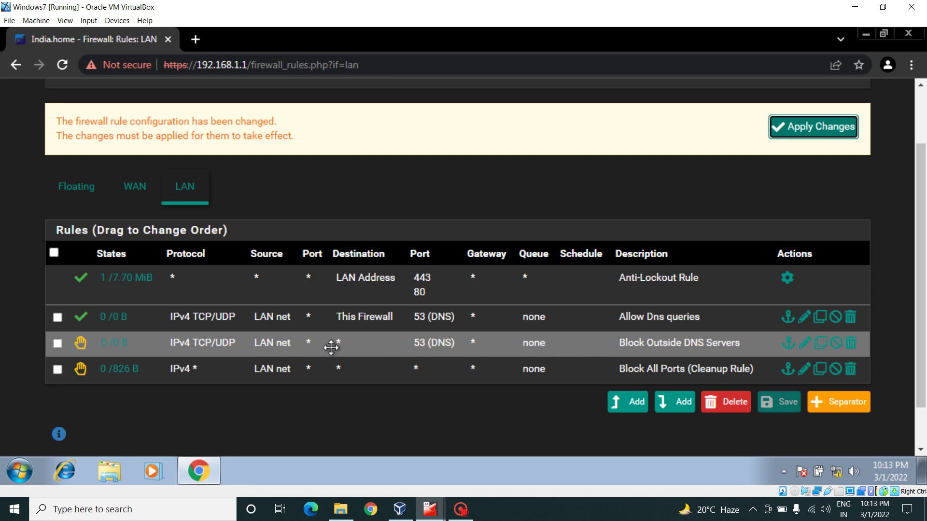
Step: Add a new LAN rule with source LAN net and destination port HTTP (80)
{"action": "left_click", "coordinate": [674, 408]}
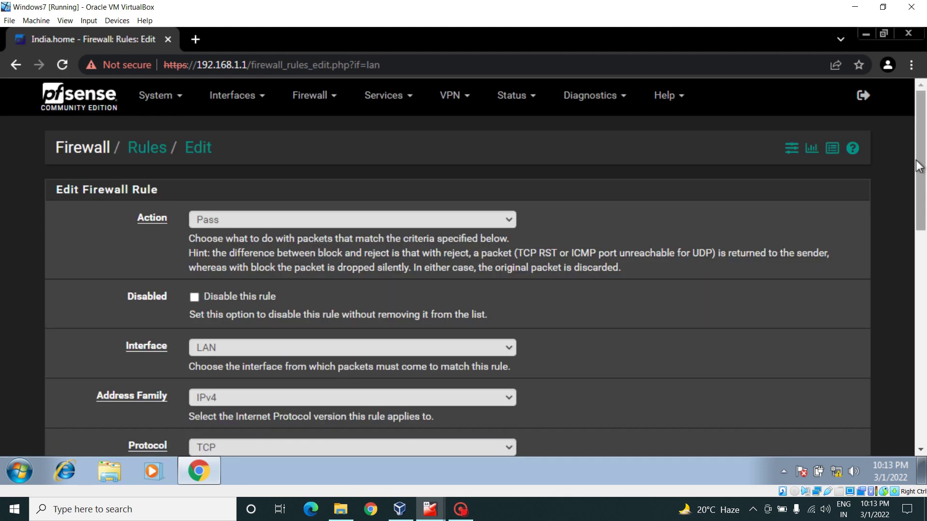
{"action": "left_click_drag", "start_coordinate": [920, 167], "coordinate": [922, 219]}
{"action": "scroll", "coordinate": [813, 219], "scroll_direction": "down", "scroll_amount": 1}
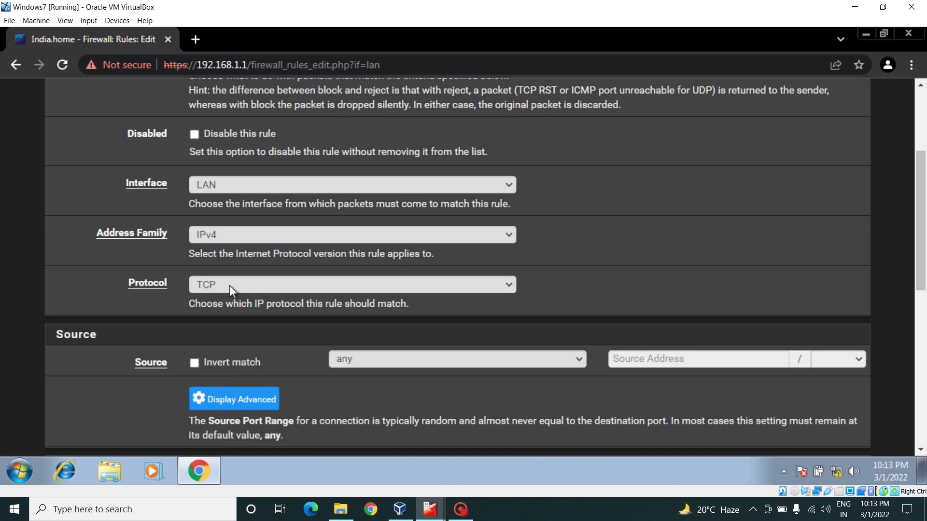
{"action": "left_click", "coordinate": [445, 363]}
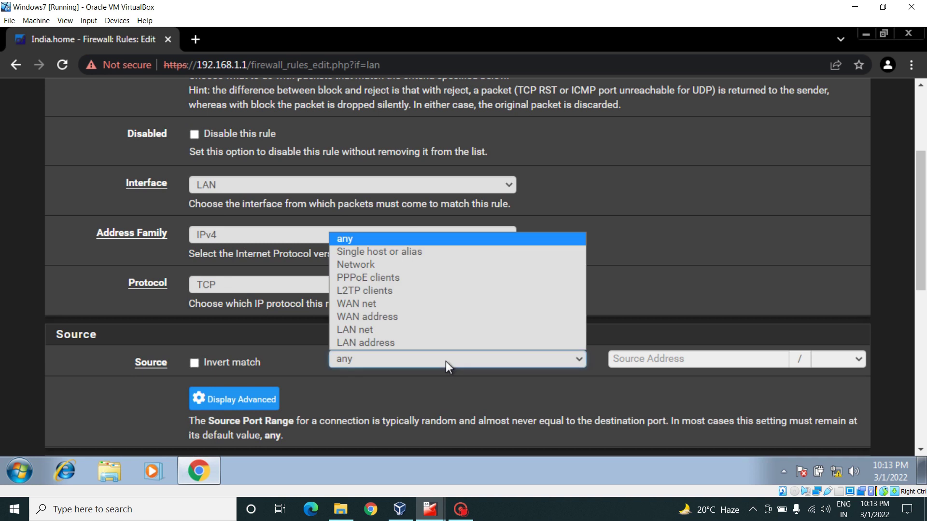
{"action": "left_click", "coordinate": [379, 329]}
{"action": "scroll", "coordinate": [923, 253], "scroll_direction": "down", "scroll_amount": 4}
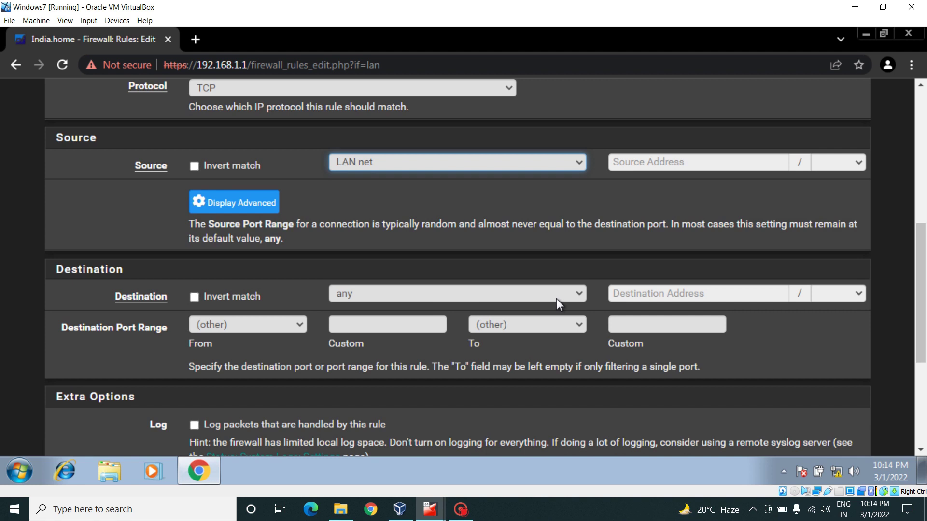
{"action": "left_click", "coordinate": [301, 325]}
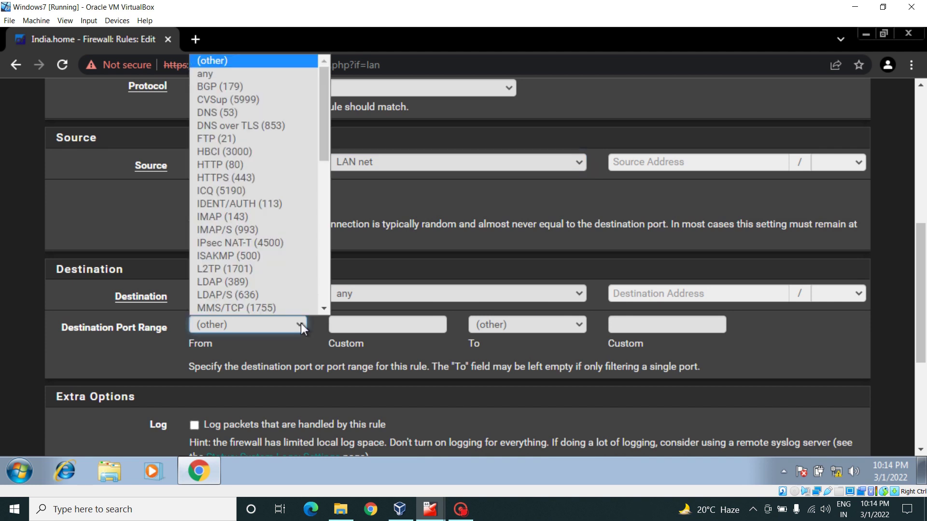
{"action": "scroll", "coordinate": [261, 241], "scroll_direction": "down", "scroll_amount": 1}
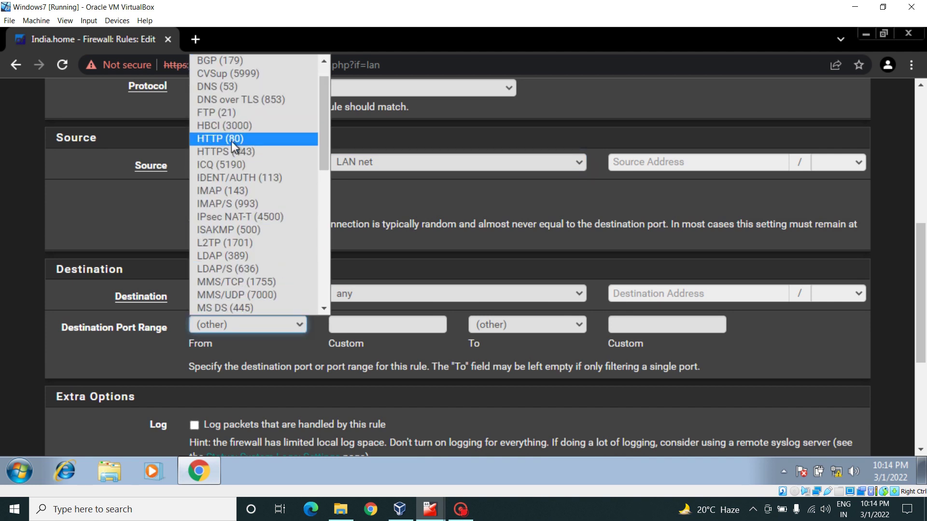
{"action": "left_click", "coordinate": [231, 141]}
Step: Describe the rule as 'Allow HTTP Sites' and save it
{"action": "left_click_drag", "start_coordinate": [922, 270], "coordinate": [922, 352]}
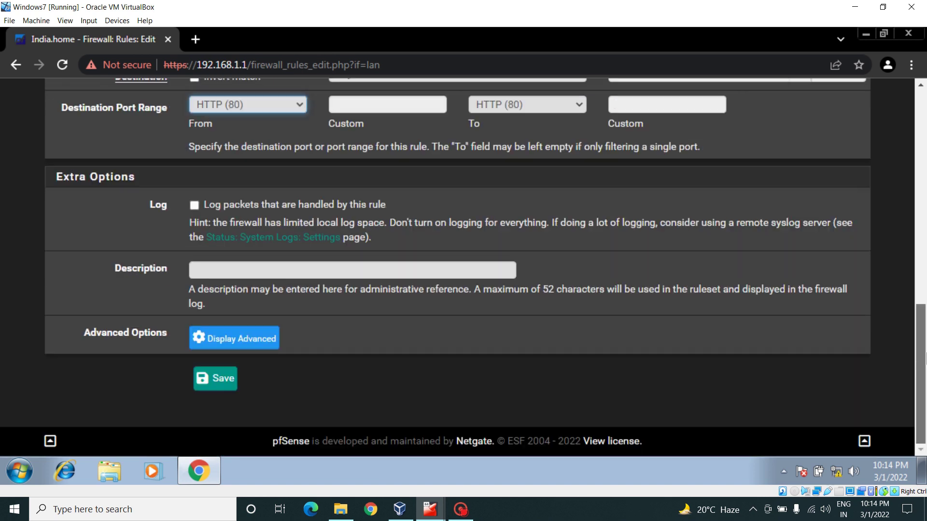
{"action": "left_click", "coordinate": [214, 271]}
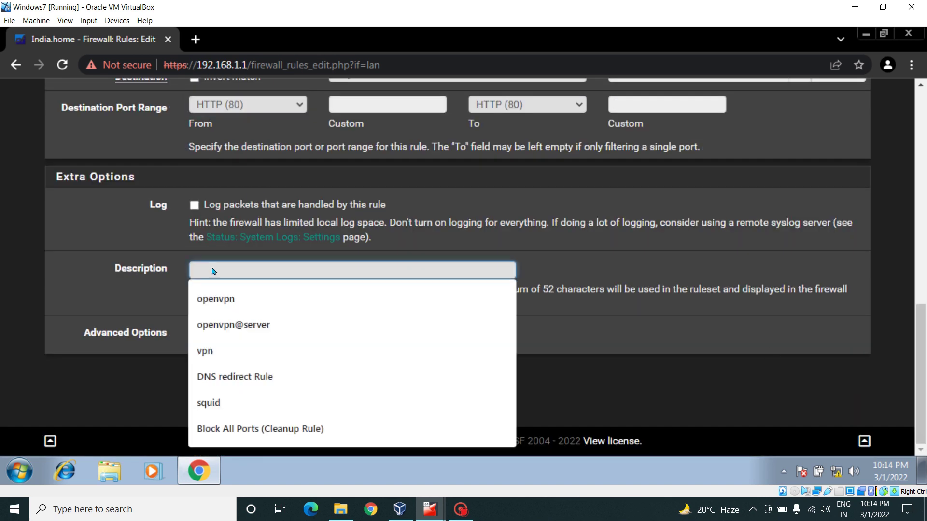
{"action": "type", "text": "Allow"}
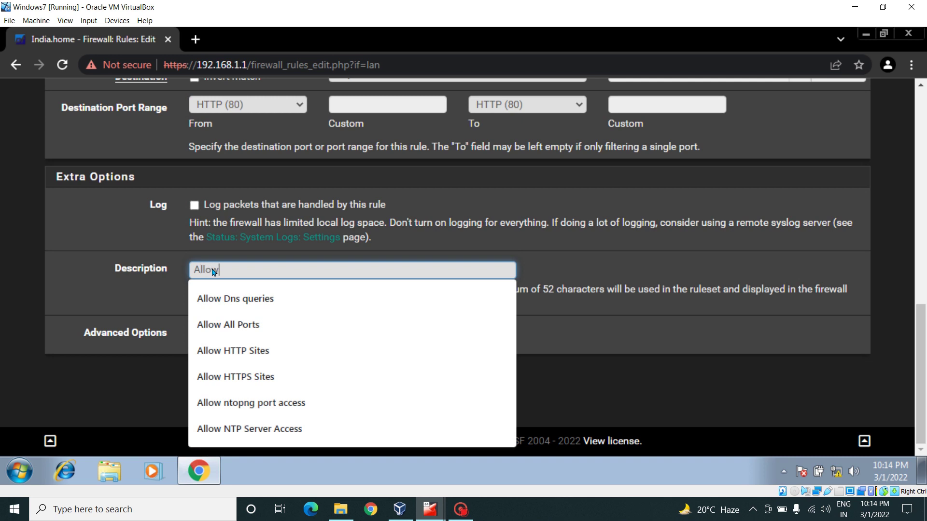
{"action": "type", "text": " HTTP Sites"}
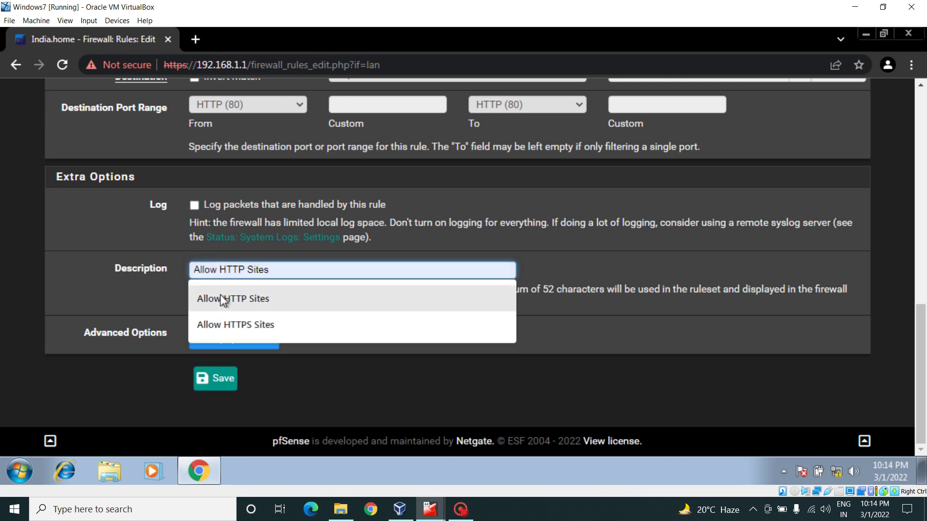
{"action": "left_click", "coordinate": [222, 298]}
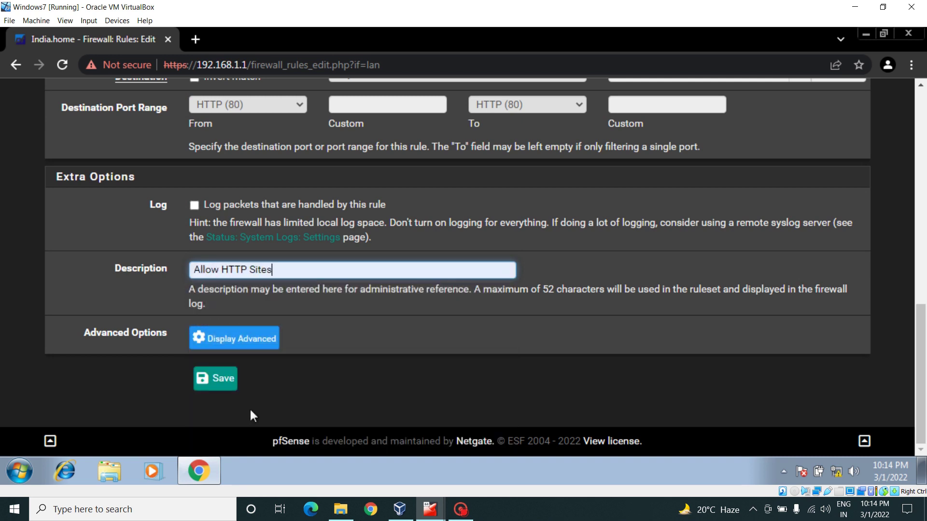
{"action": "left_click", "coordinate": [216, 381]}
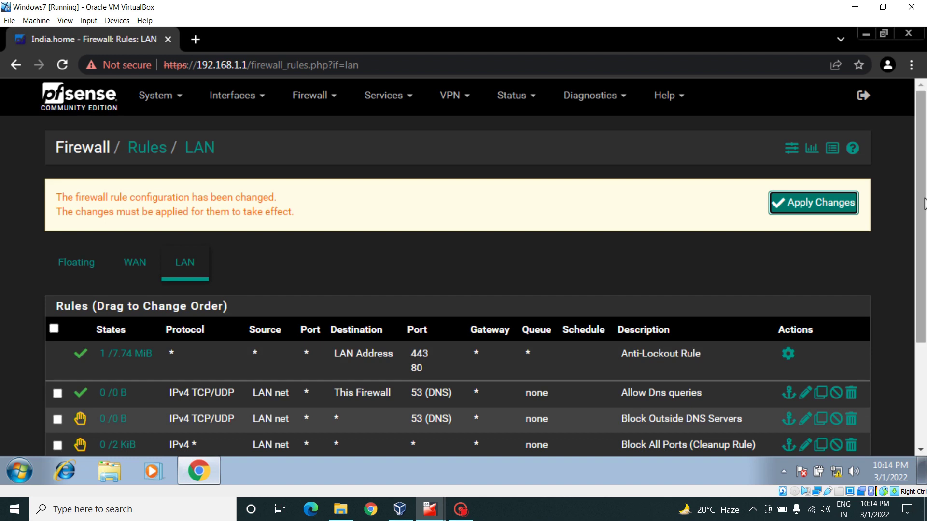
Step: Drag Allow HTTP Sites above Block All Ports (Cleanup Rule), stay on the page, and save the order
{"action": "scroll", "coordinate": [233, 342], "scroll_direction": "down", "scroll_amount": 2}
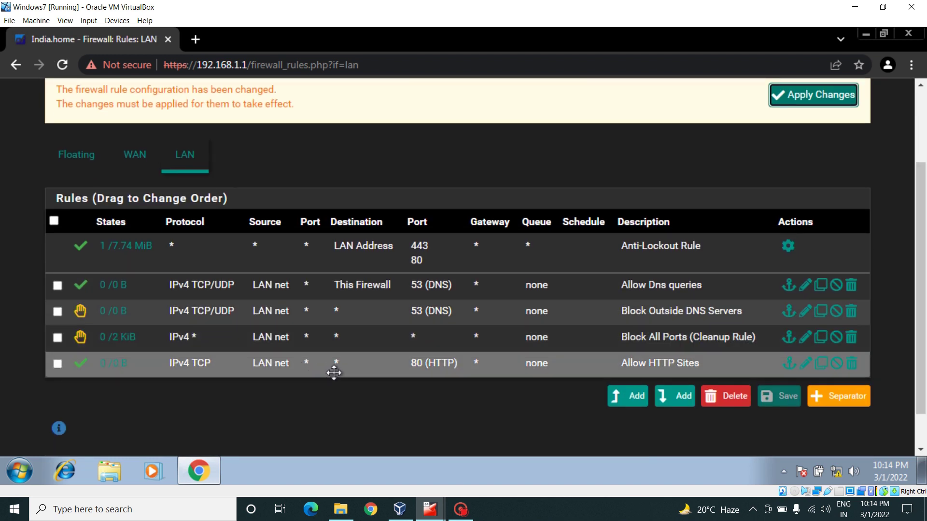
{"action": "left_click_drag", "start_coordinate": [323, 373], "coordinate": [320, 332]}
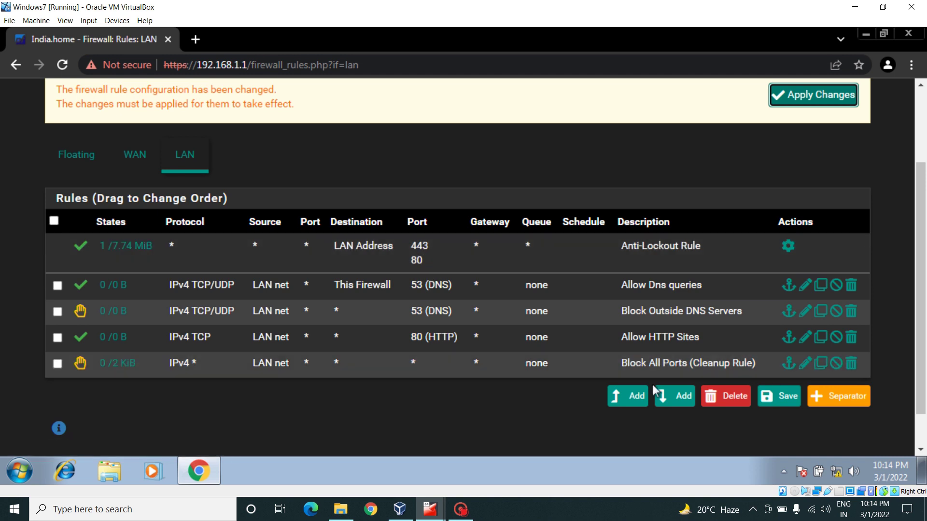
{"action": "left_click", "coordinate": [682, 400]}
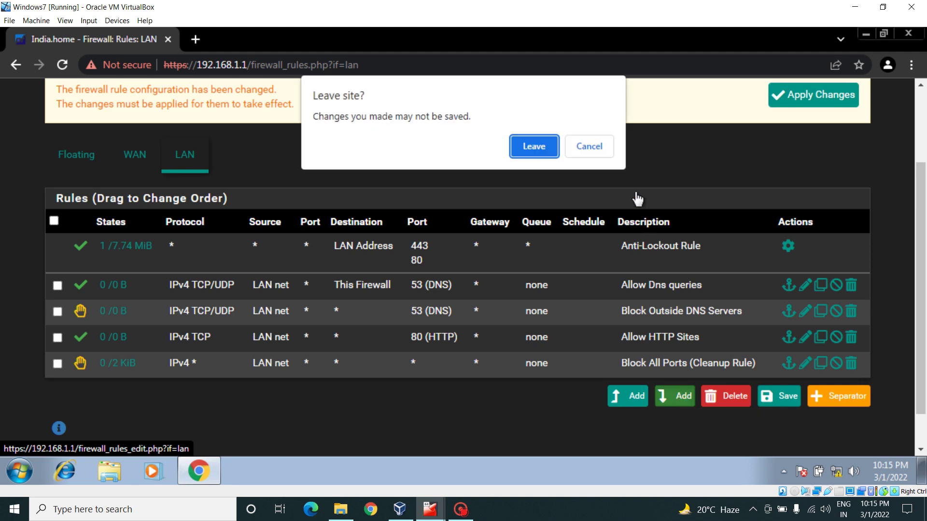
{"action": "left_click", "coordinate": [584, 144]}
{"action": "left_click", "coordinate": [781, 396]}
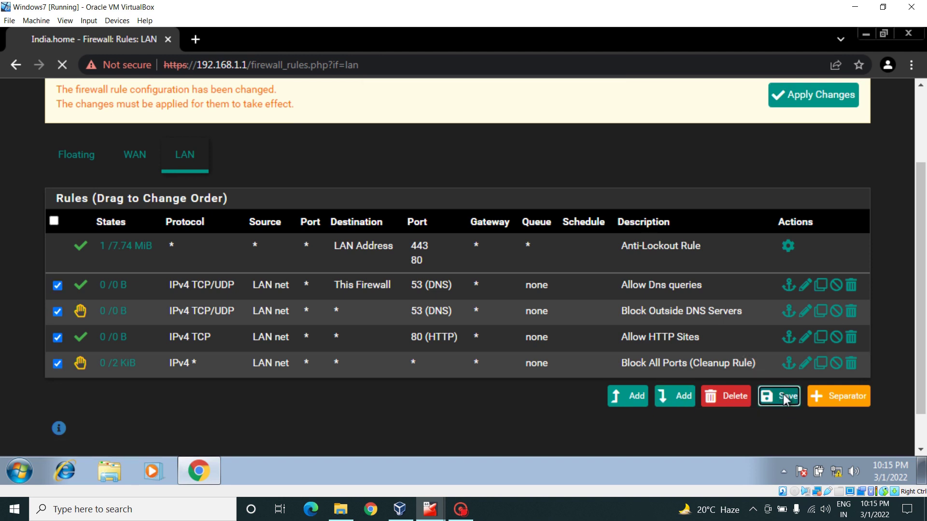
{"action": "scroll", "coordinate": [724, 381], "scroll_direction": "down", "scroll_amount": 3}
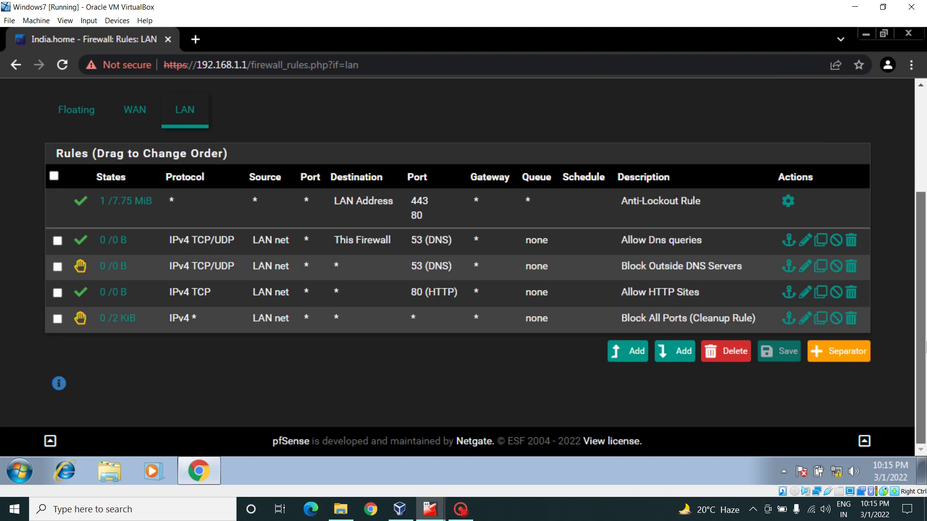
Step: Add a new LAN rule with source LAN net and destination port HTTPS (443)
{"action": "left_click", "coordinate": [681, 352]}
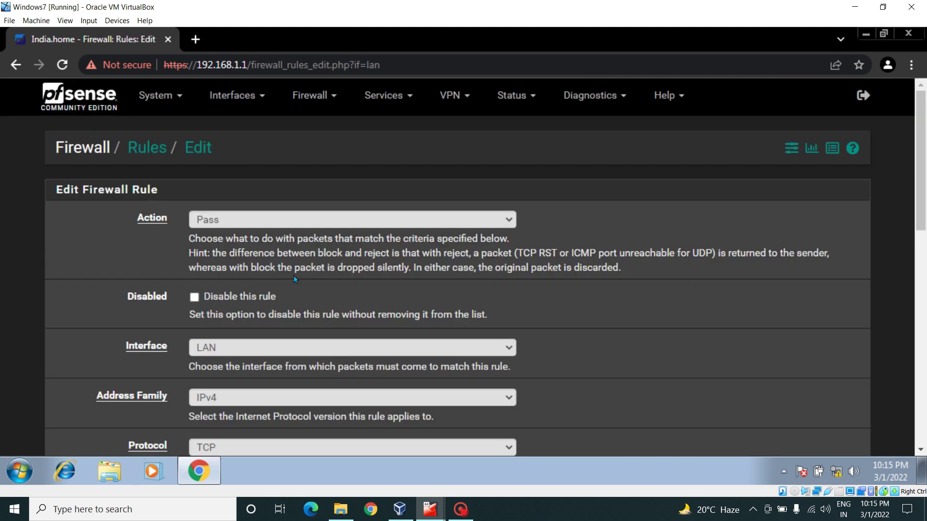
{"action": "left_click_drag", "start_coordinate": [925, 171], "coordinate": [922, 212]}
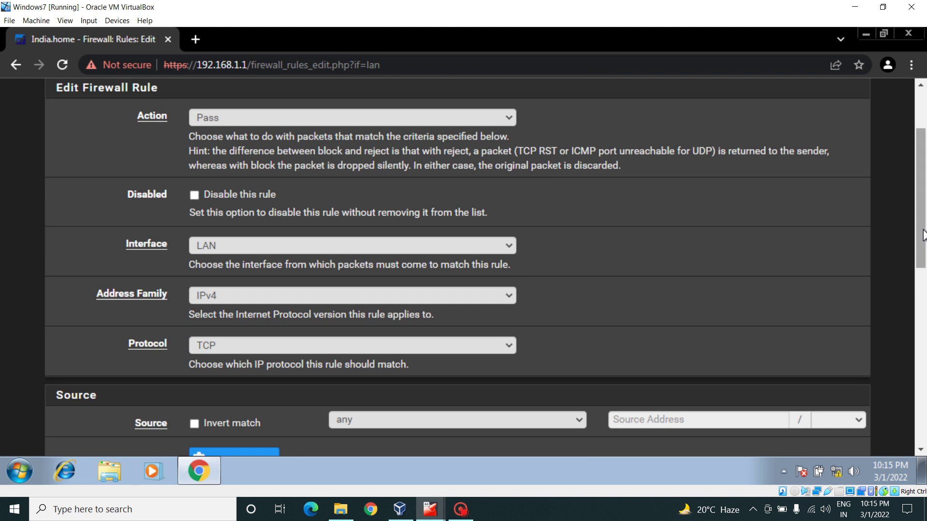
{"action": "left_click_drag", "start_coordinate": [923, 237], "coordinate": [924, 275]}
{"action": "left_click", "coordinate": [444, 313]}
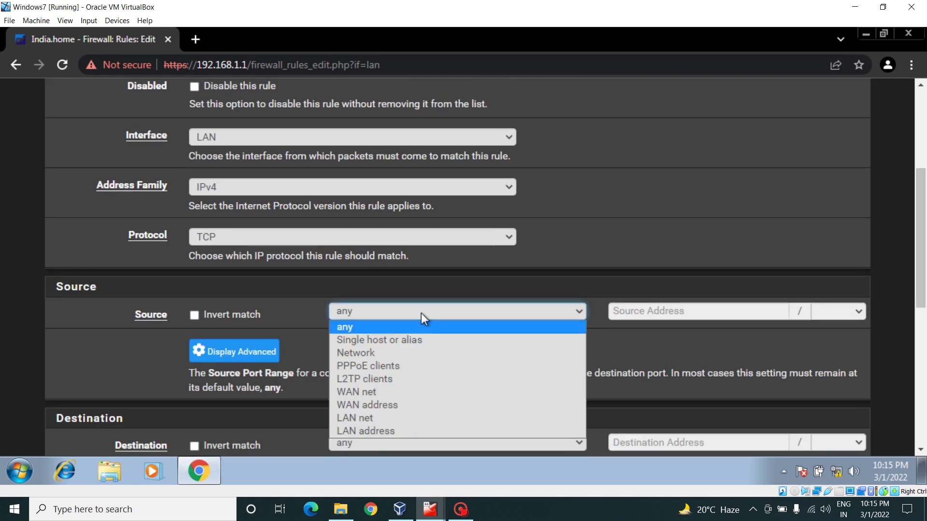
{"action": "left_click", "coordinate": [375, 418]}
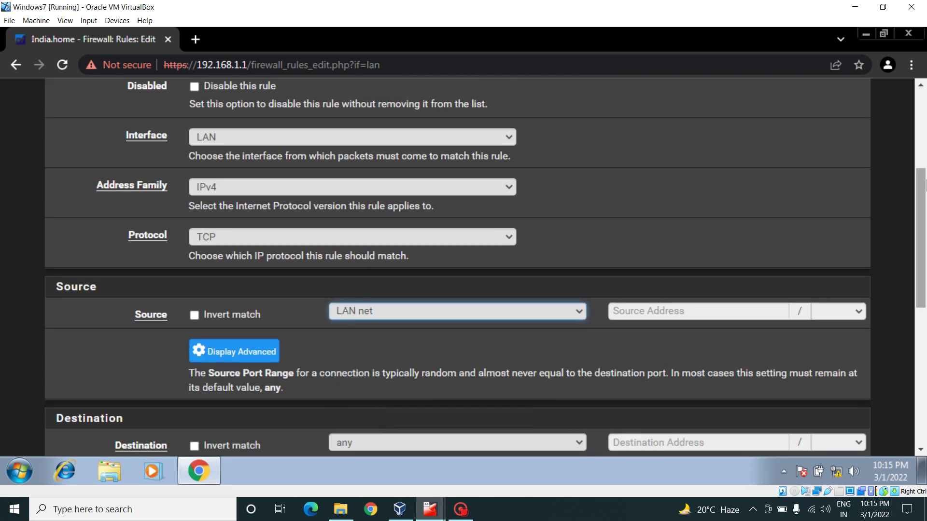
{"action": "left_click_drag", "start_coordinate": [924, 222], "coordinate": [924, 277]}
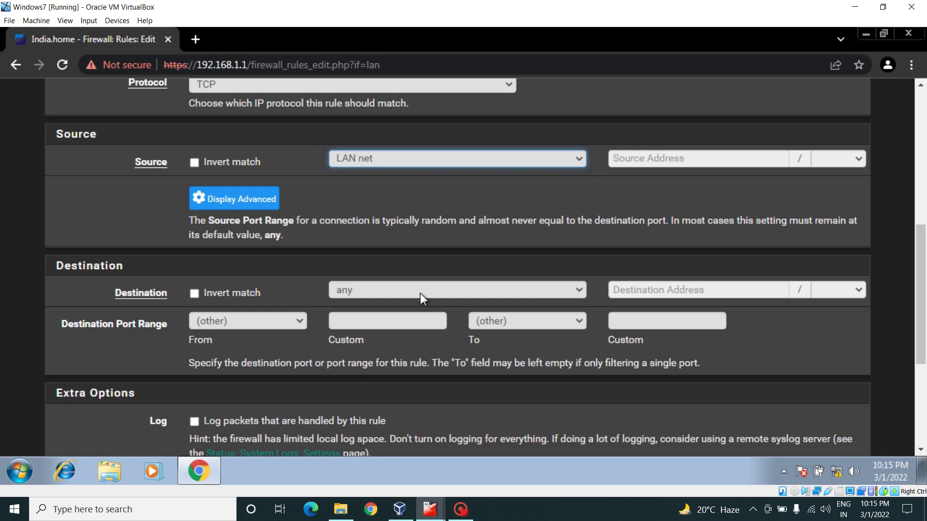
{"action": "left_click", "coordinate": [301, 322]}
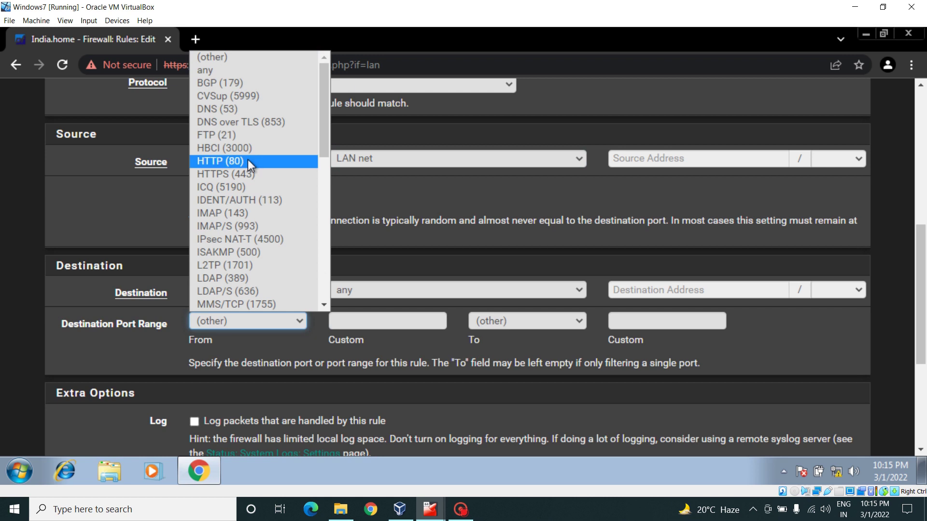
{"action": "left_click", "coordinate": [239, 178]}
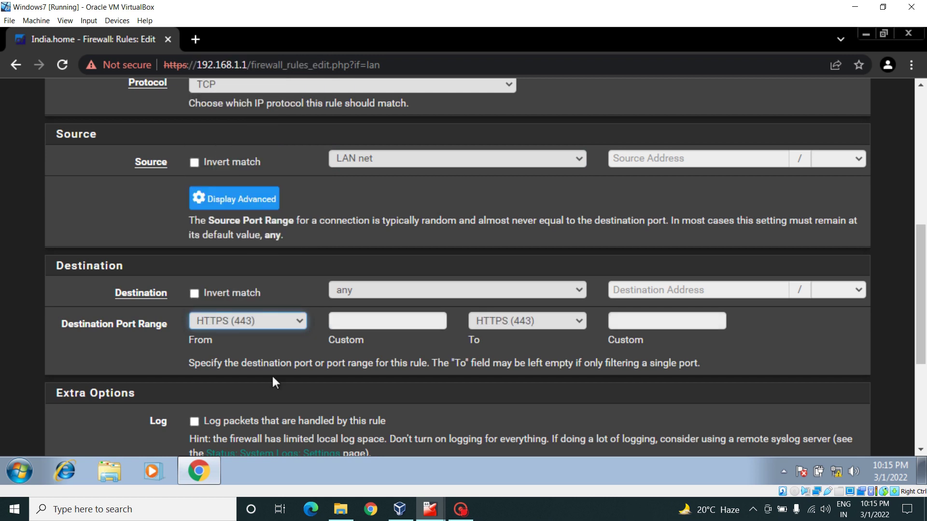
Step: Describe the rule as 'Allow HTTPS Sites' and save it
{"action": "scroll", "coordinate": [237, 280], "scroll_direction": "down", "scroll_amount": 5}
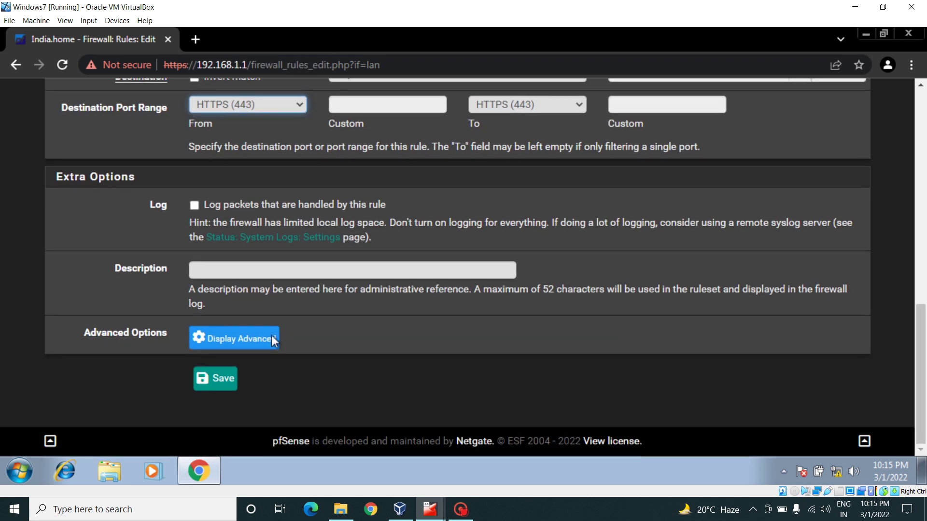
{"action": "left_click", "coordinate": [216, 268]}
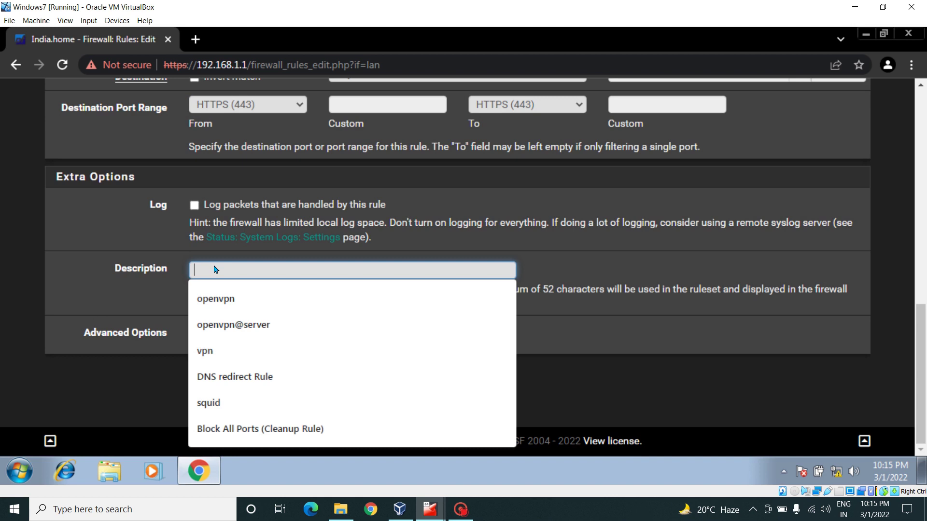
{"action": "type", "text": "Allow HTTPS Sites"}
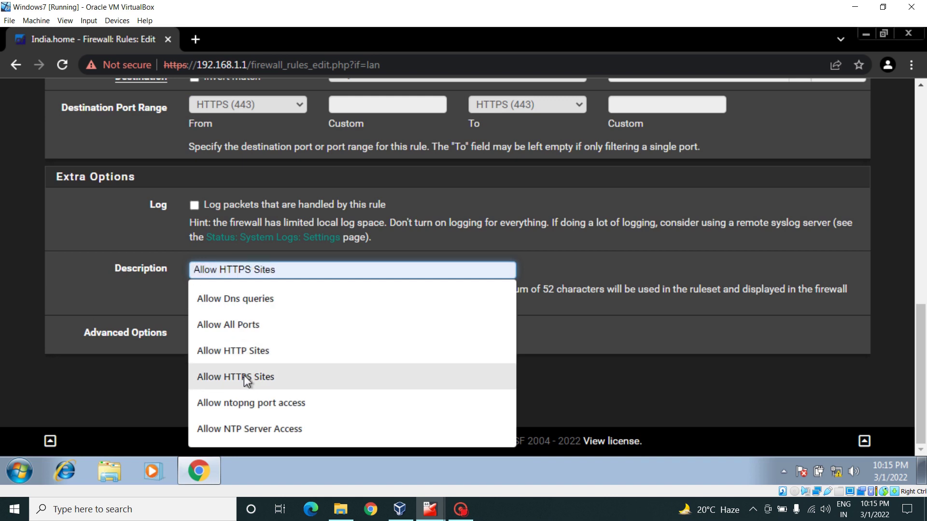
{"action": "left_click", "coordinate": [244, 376]}
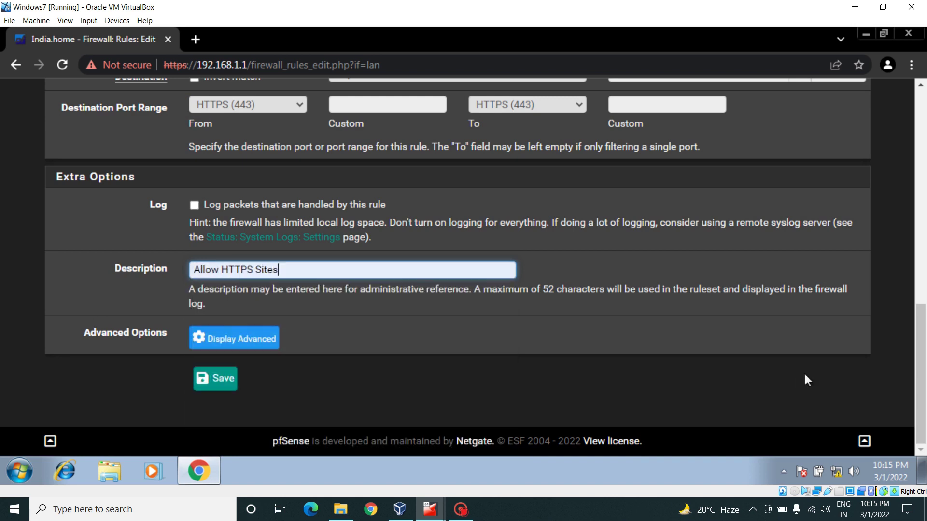
{"action": "left_click", "coordinate": [218, 381]}
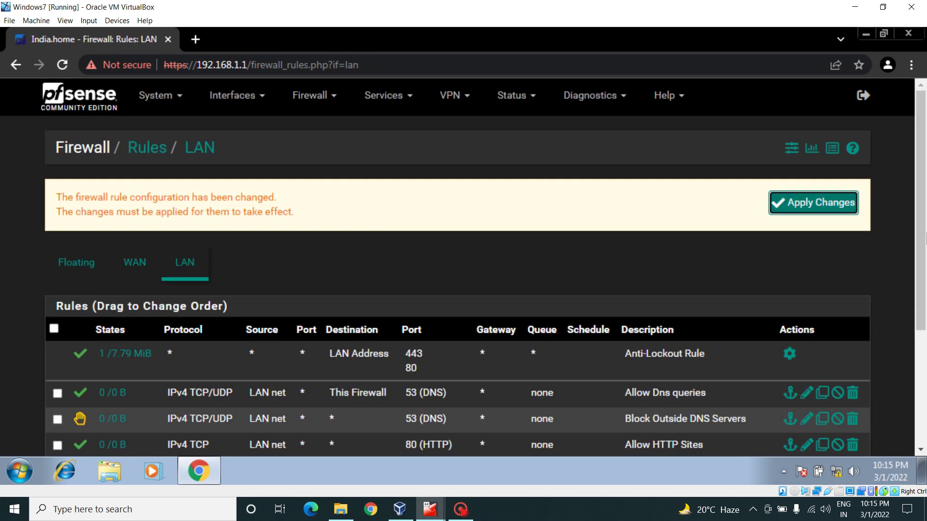
Step: Drag Allow HTTPS Sites above the Block All Ports cleanup rule and save the order
{"action": "scroll", "coordinate": [223, 386], "scroll_direction": "down", "scroll_amount": 4}
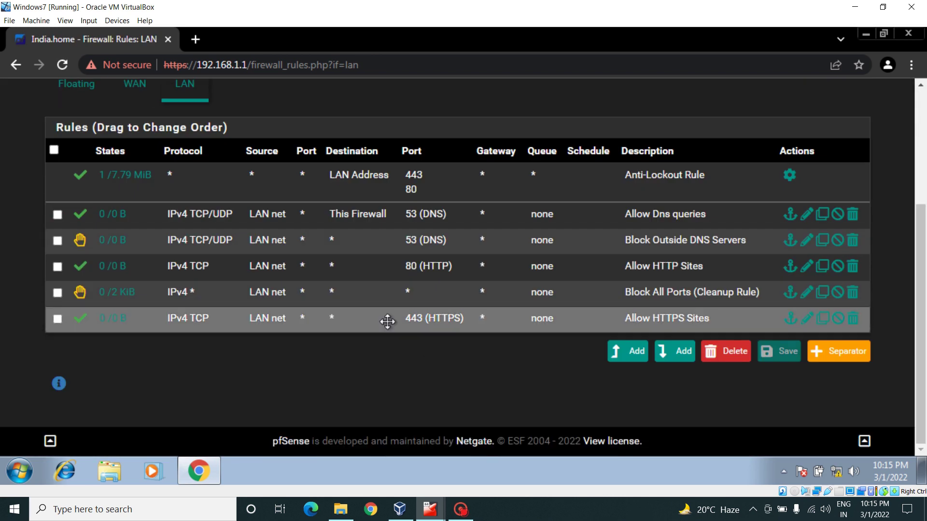
{"action": "left_click_drag", "start_coordinate": [339, 325], "coordinate": [341, 291]}
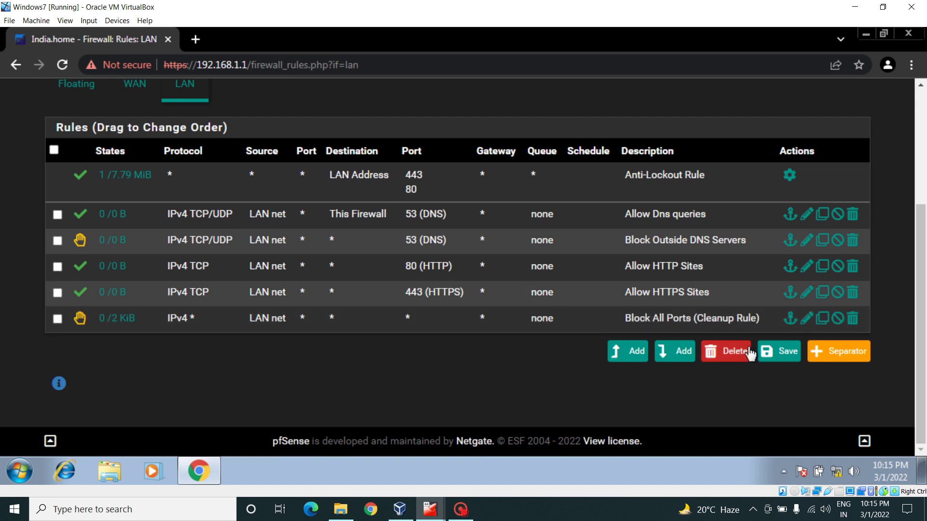
{"action": "left_click", "coordinate": [783, 353]}
{"action": "left_click_drag", "start_coordinate": [917, 212], "coordinate": [917, 309]}
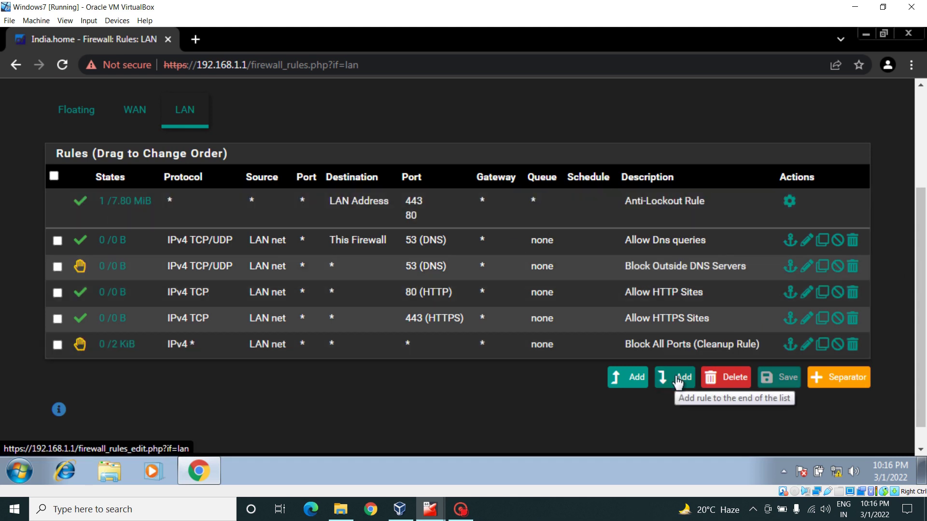
Step: Add a new LAN rule with protocol UDP and source LAN net
{"action": "left_click", "coordinate": [676, 378]}
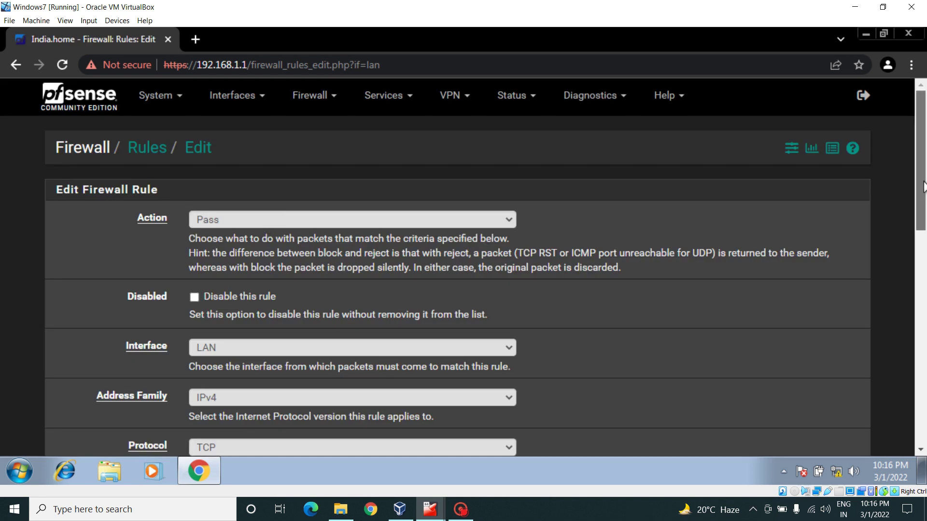
{"action": "left_click_drag", "start_coordinate": [924, 184], "coordinate": [925, 238]}
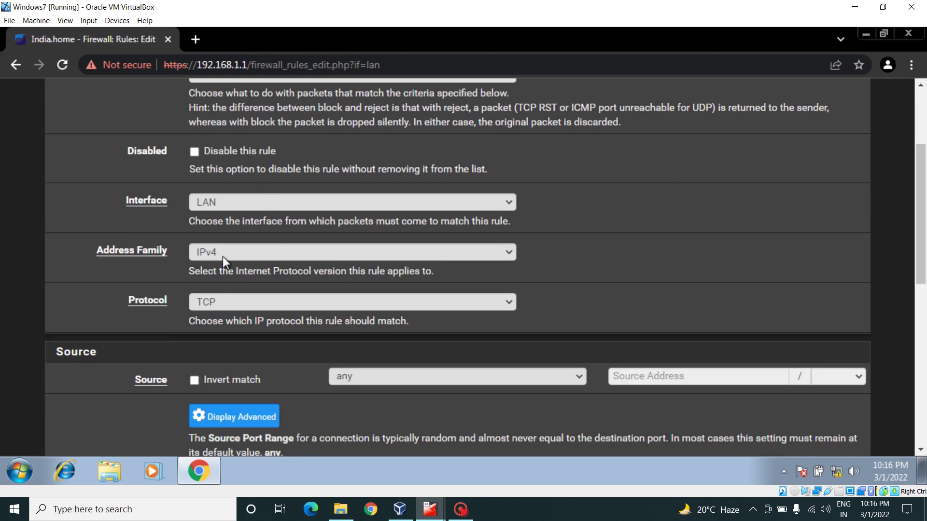
{"action": "left_click", "coordinate": [297, 303]}
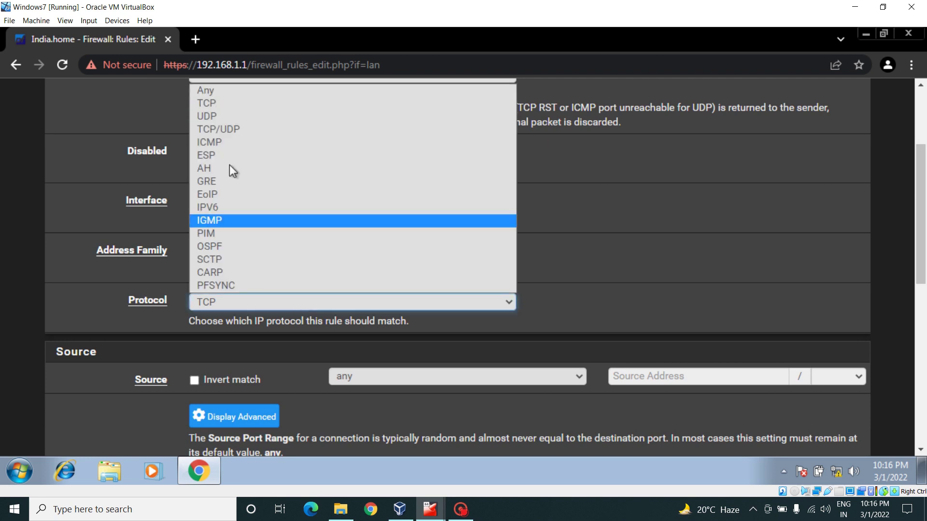
{"action": "left_click", "coordinate": [222, 116]}
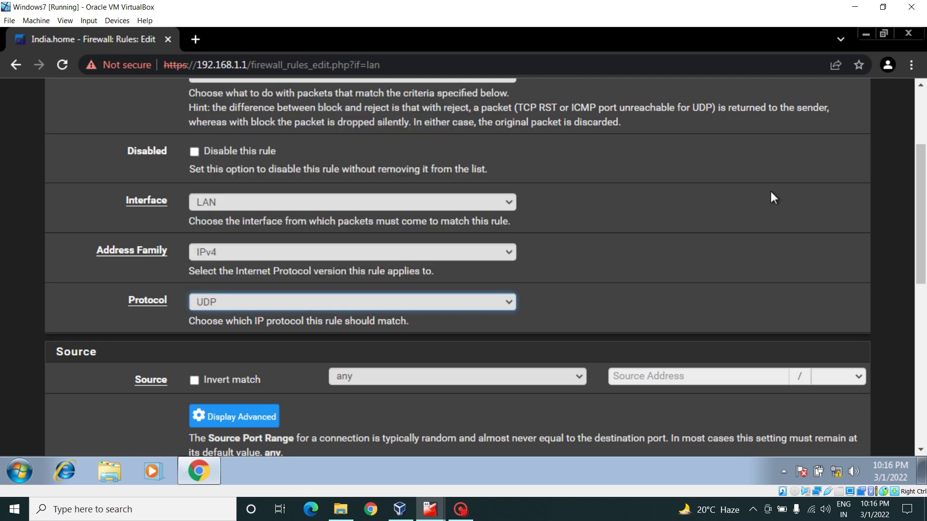
{"action": "scroll", "coordinate": [463, 274], "scroll_direction": "down", "scroll_amount": 3}
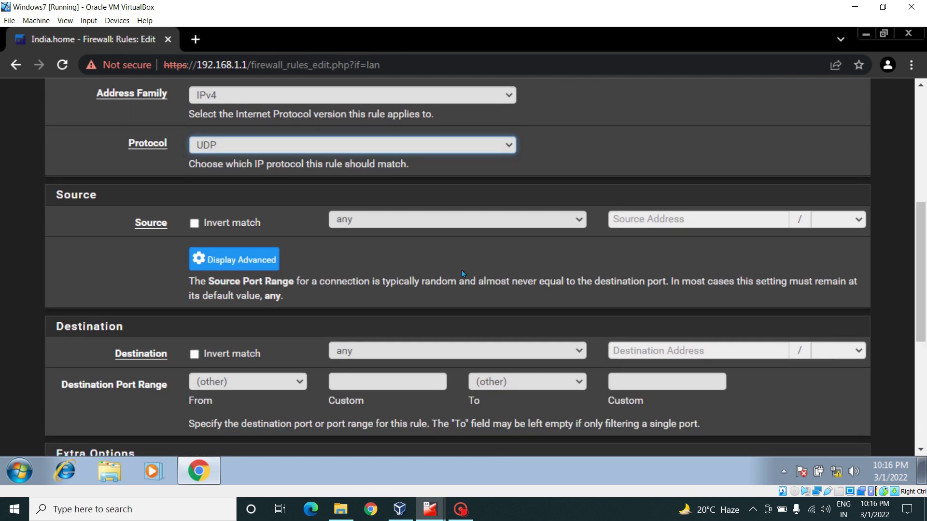
{"action": "left_click", "coordinate": [454, 219]}
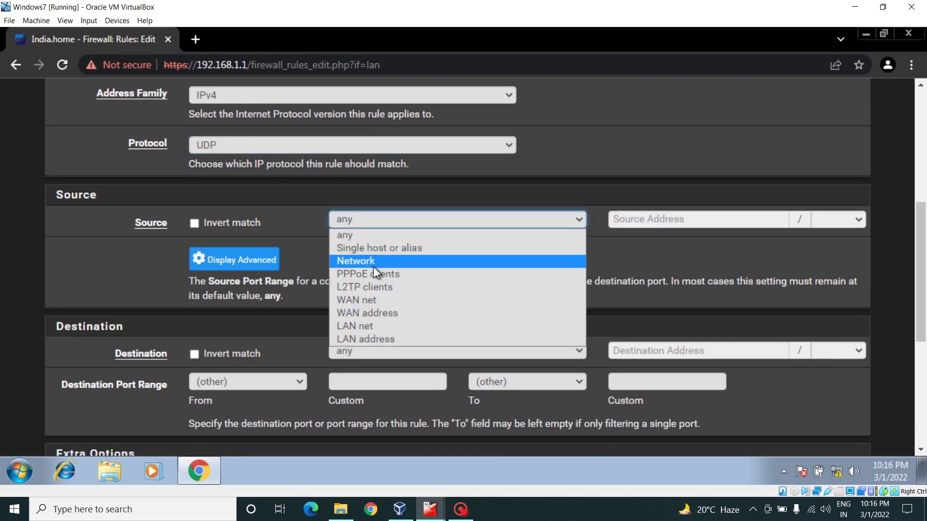
{"action": "left_click", "coordinate": [371, 327]}
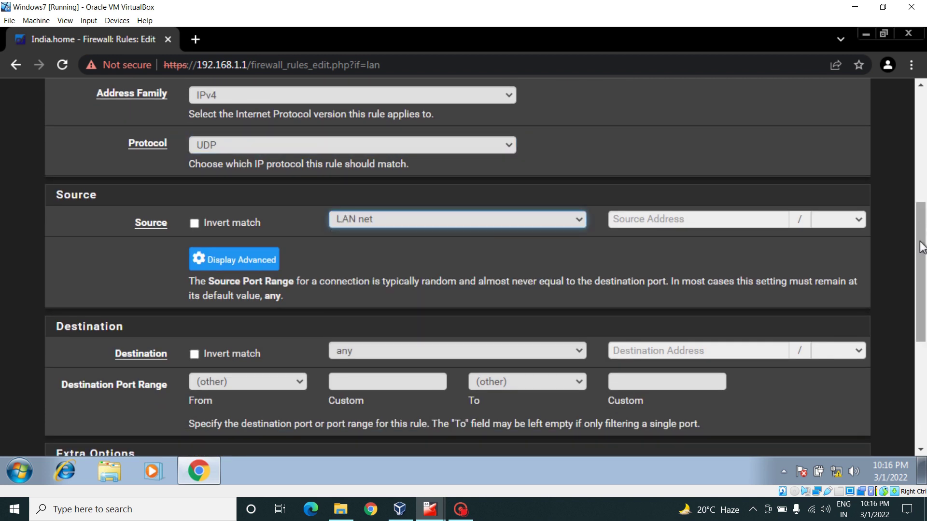
{"action": "left_click_drag", "start_coordinate": [922, 244], "coordinate": [922, 298]}
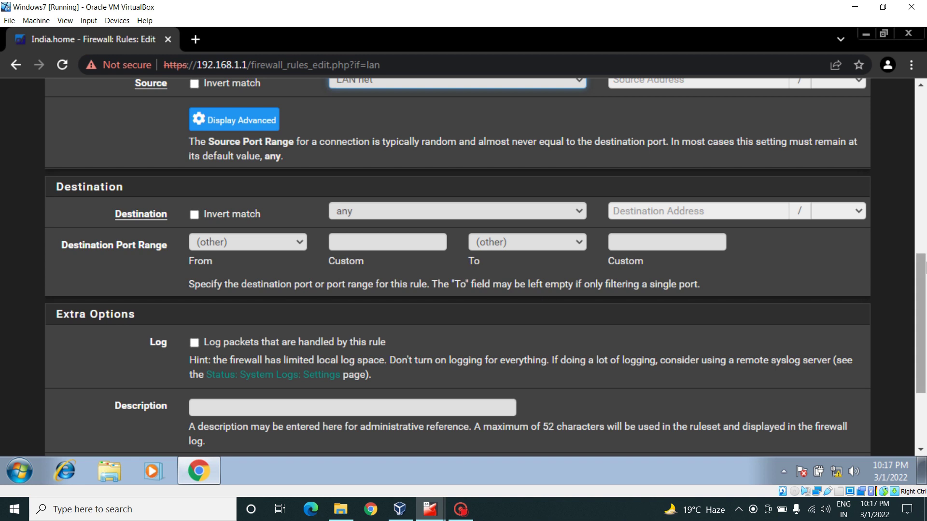
Step: Set the rule's destination port to NTP (123)
{"action": "scroll", "coordinate": [924, 290], "scroll_direction": "down", "scroll_amount": 1}
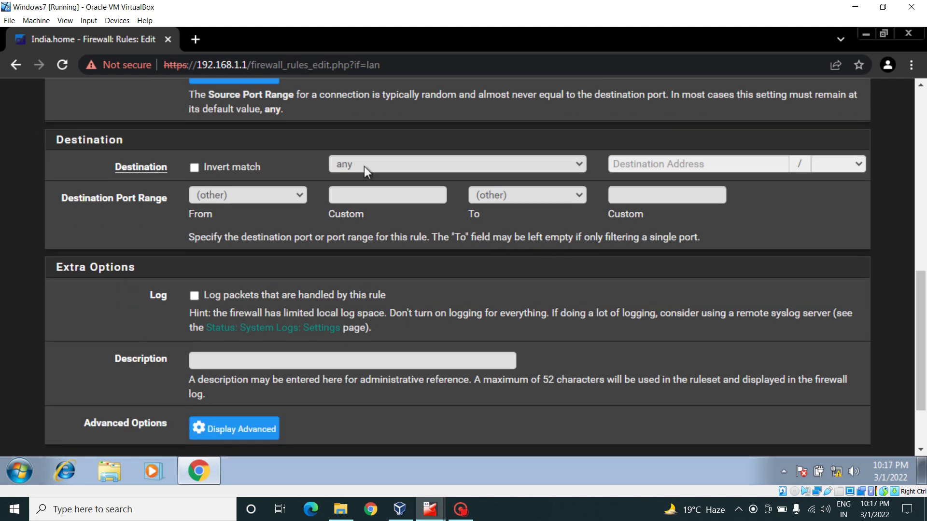
{"action": "left_click", "coordinate": [301, 196]}
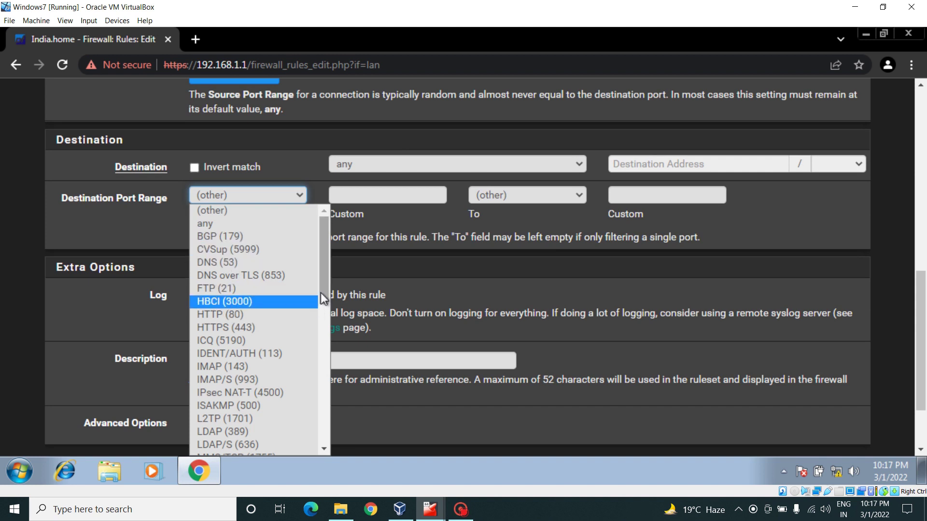
{"action": "left_click_drag", "start_coordinate": [320, 292], "coordinate": [334, 361]}
{"action": "left_click", "coordinate": [227, 331]}
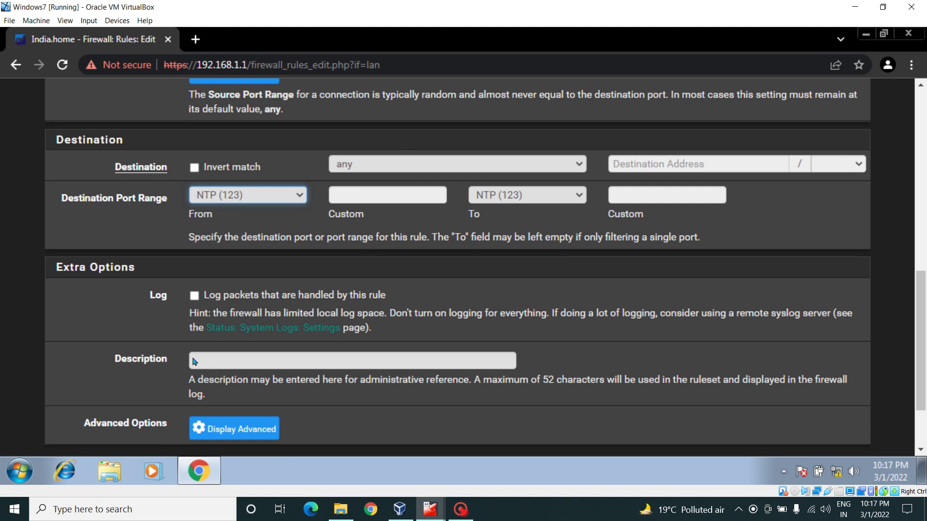
Step: Describe the rule as 'Allow NTP Server Access' and save it
{"action": "left_click", "coordinate": [213, 368]}
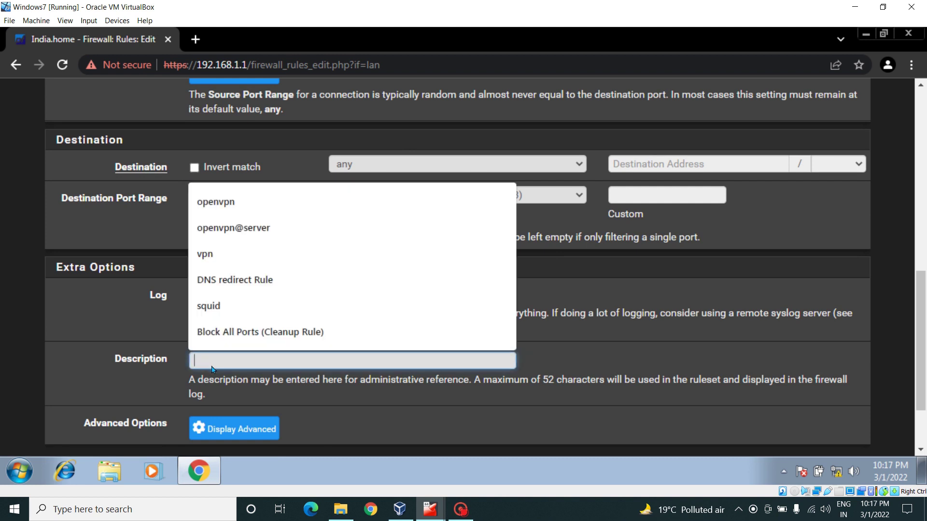
{"action": "type", "text": "Al"}
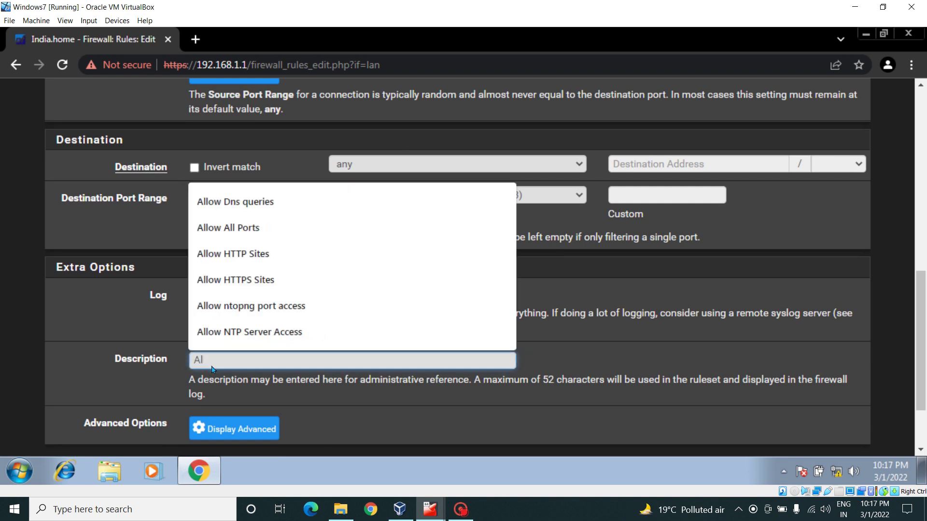
{"action": "type", "text": "oo"}
{"action": "key", "text": "BackSpace"}
{"action": "key", "text": "BackSpace"}
{"action": "type", "text": "low"}
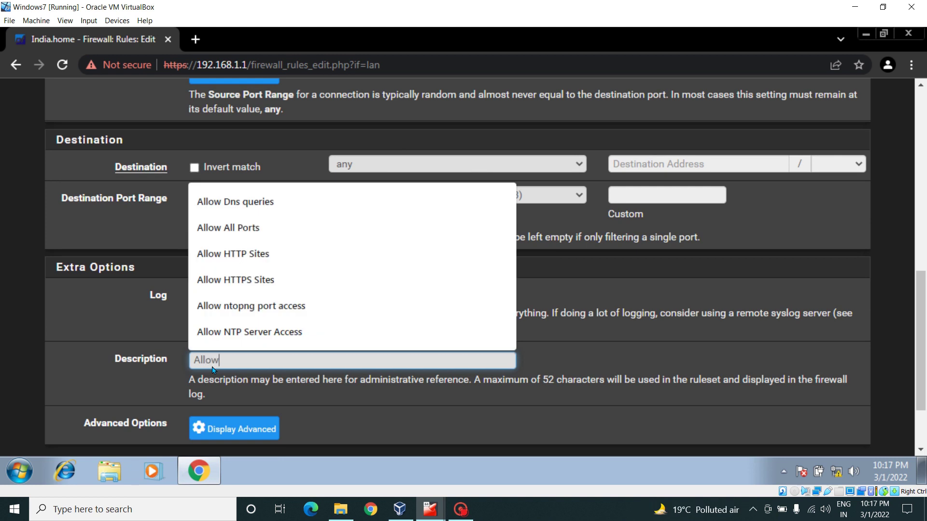
{"action": "left_click", "coordinate": [227, 338]}
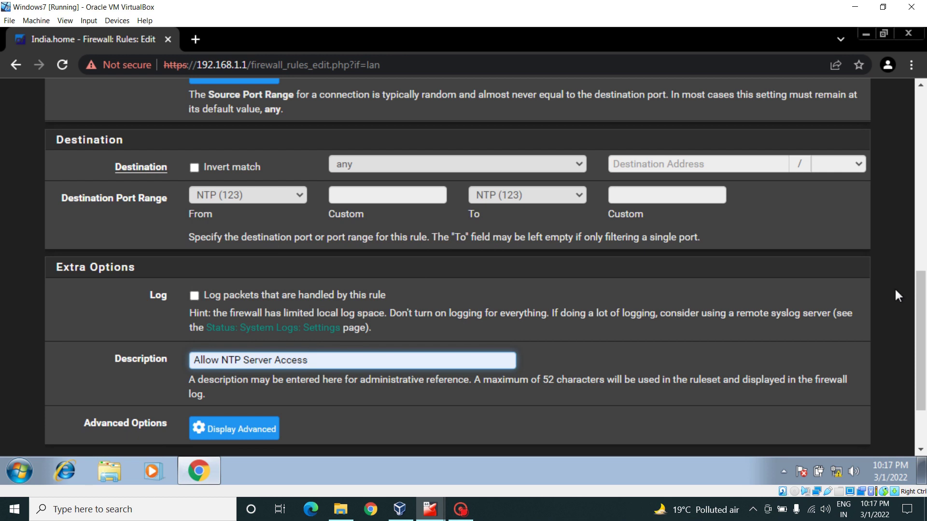
{"action": "scroll", "coordinate": [919, 318], "scroll_direction": "down", "scroll_amount": 2}
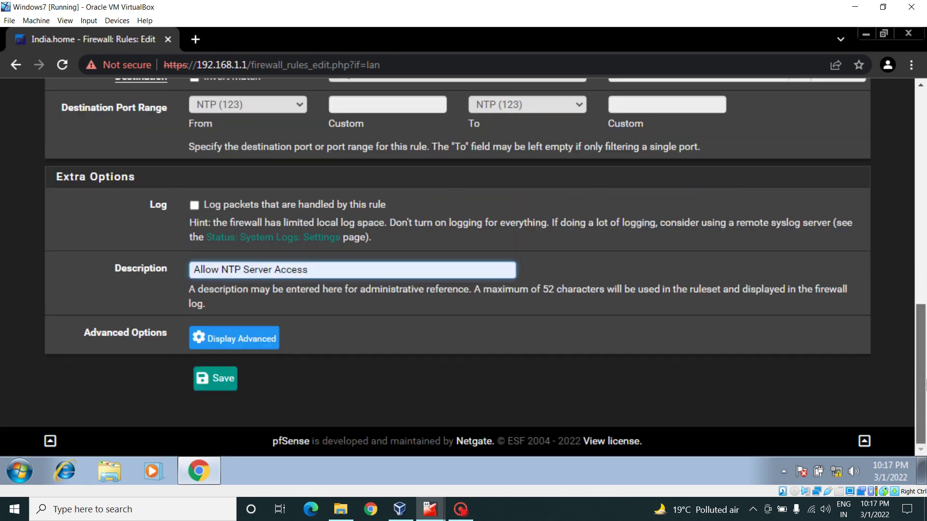
{"action": "left_click", "coordinate": [214, 379]}
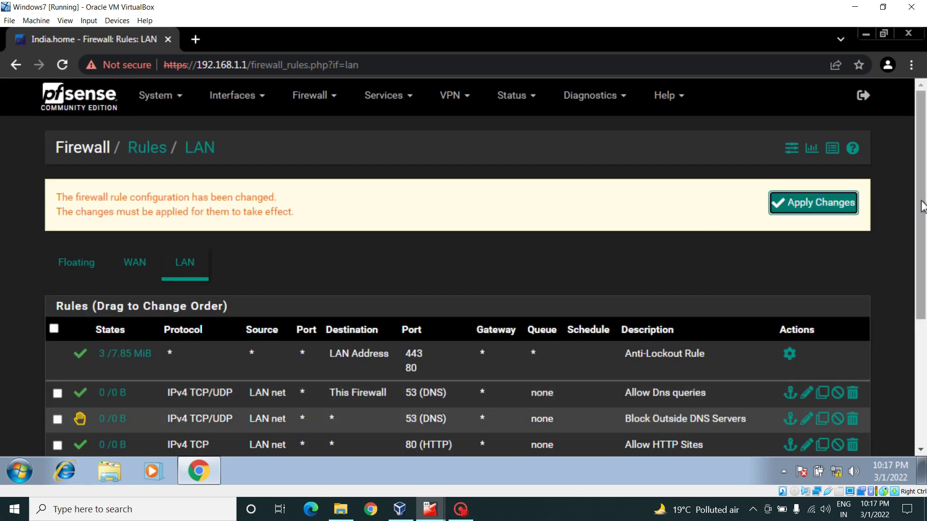
Step: Drag Allow NTP Server Access above the Block All Ports cleanup rule and save the order
{"action": "scroll", "coordinate": [921, 208], "scroll_direction": "down", "scroll_amount": 3}
{"action": "scroll", "coordinate": [925, 328], "scroll_direction": "down", "scroll_amount": 1}
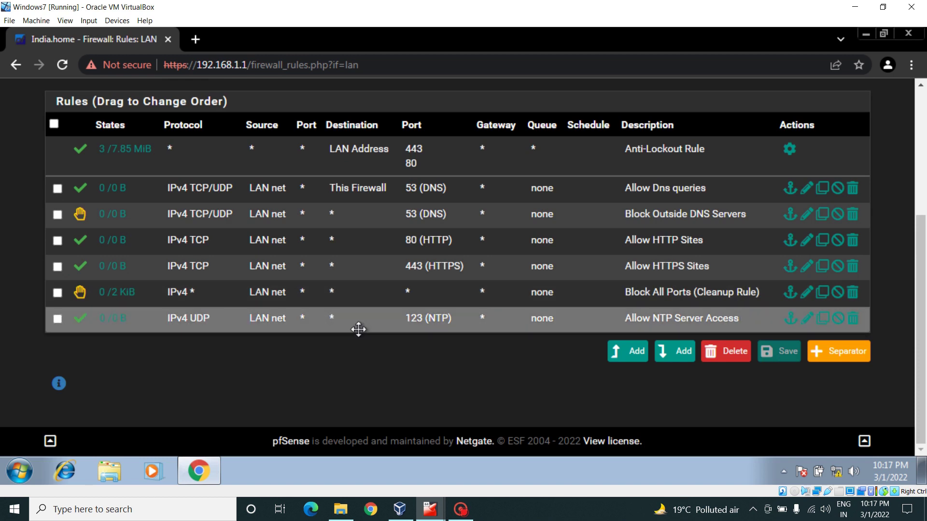
{"action": "left_click_drag", "start_coordinate": [356, 327], "coordinate": [355, 296]}
{"action": "left_click_drag", "start_coordinate": [392, 333], "coordinate": [375, 288]}
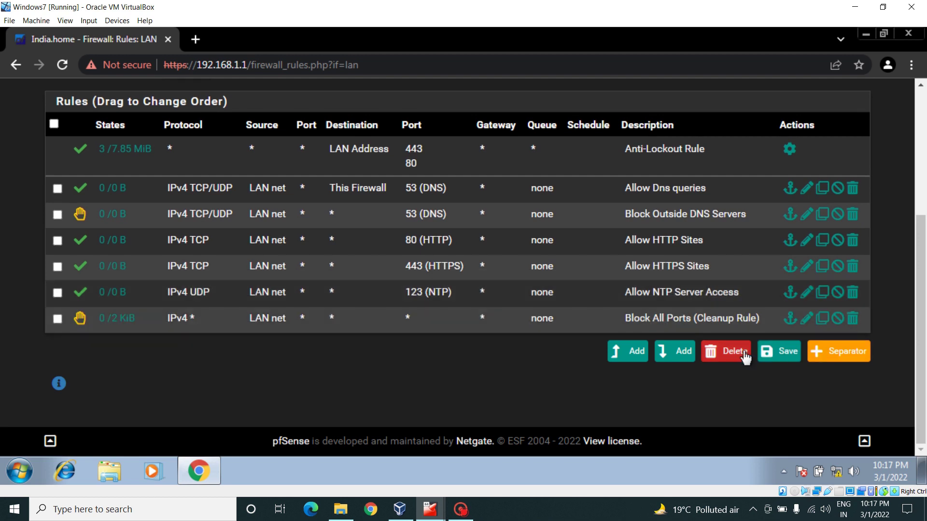
{"action": "left_click", "coordinate": [786, 355]}
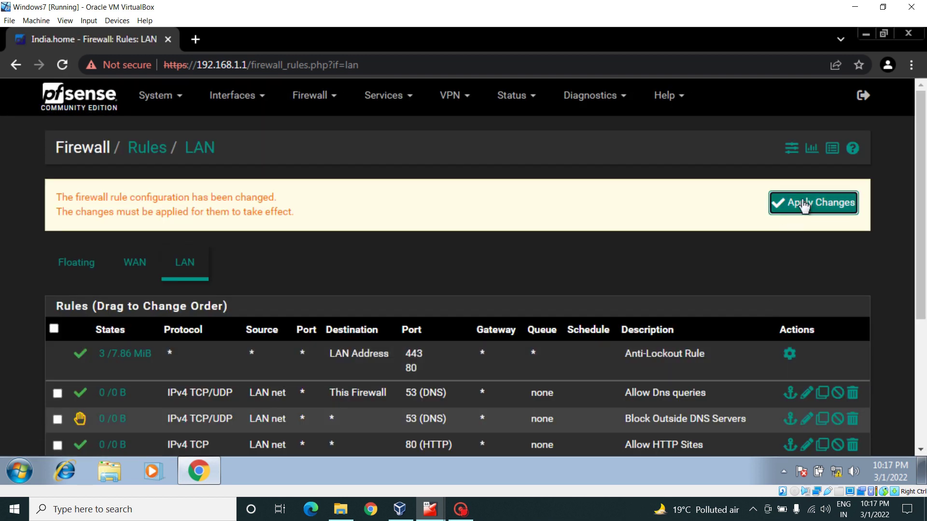
Step: Apply the pending LAN firewall rule changes
{"action": "left_click", "coordinate": [804, 203]}
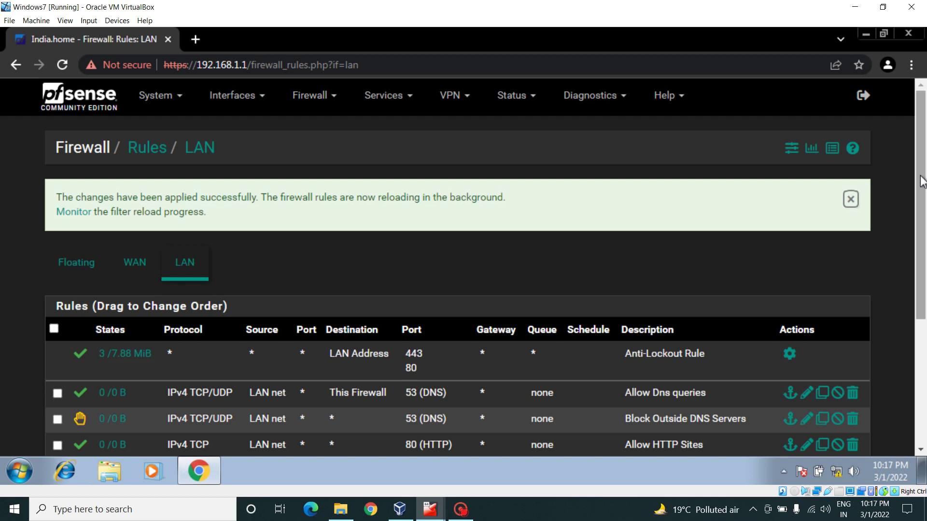
{"action": "scroll", "coordinate": [924, 275], "scroll_direction": "down", "scroll_amount": 3}
{"action": "scroll", "coordinate": [925, 275], "scroll_direction": "down", "scroll_amount": 2}
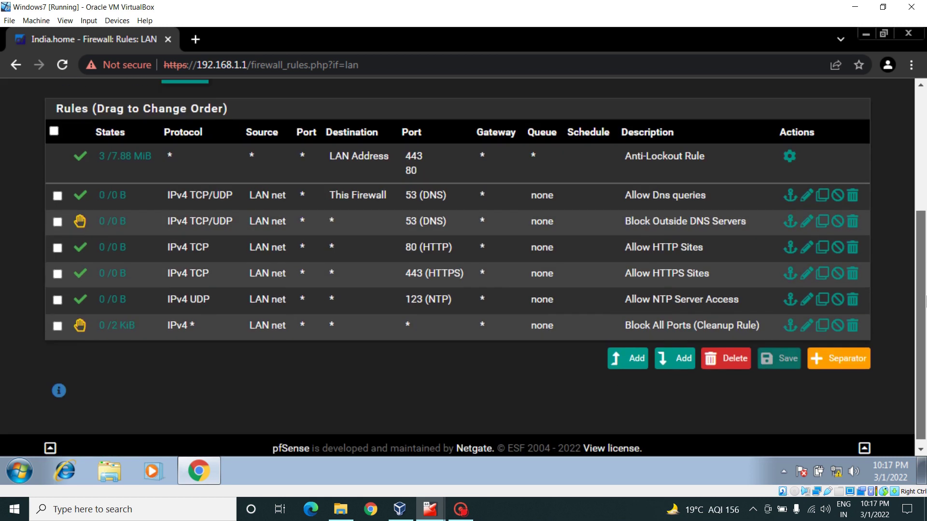
Step: Add a new LAN rule at the end with protocol UDP and source LAN net
{"action": "left_click", "coordinate": [682, 361]}
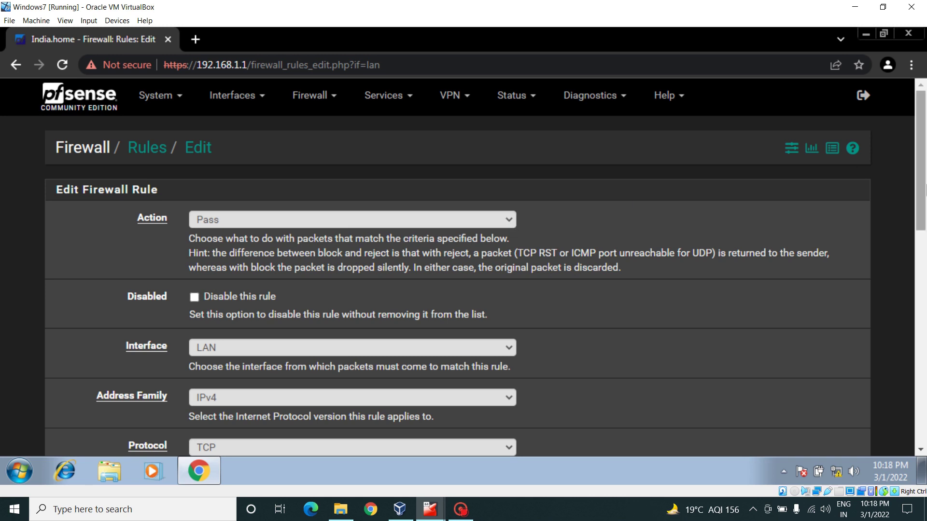
{"action": "scroll", "coordinate": [464, 242], "scroll_direction": "down", "scroll_amount": 2}
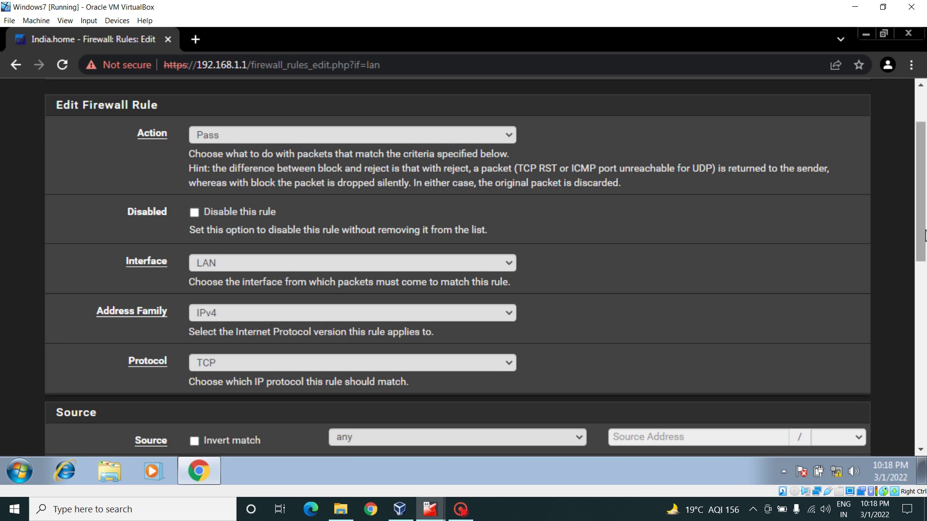
{"action": "scroll", "coordinate": [516, 290], "scroll_direction": "down", "scroll_amount": 2}
{"action": "left_click", "coordinate": [508, 262]}
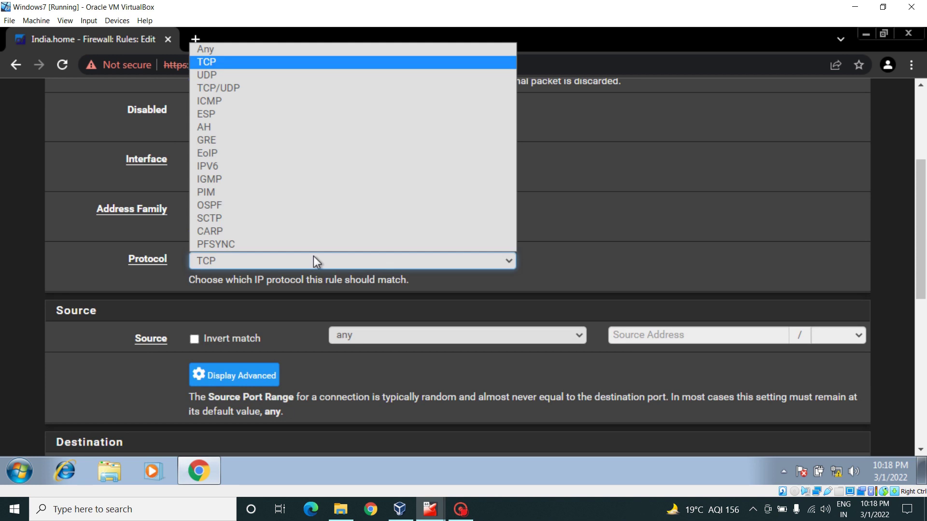
{"action": "left_click", "coordinate": [223, 75]}
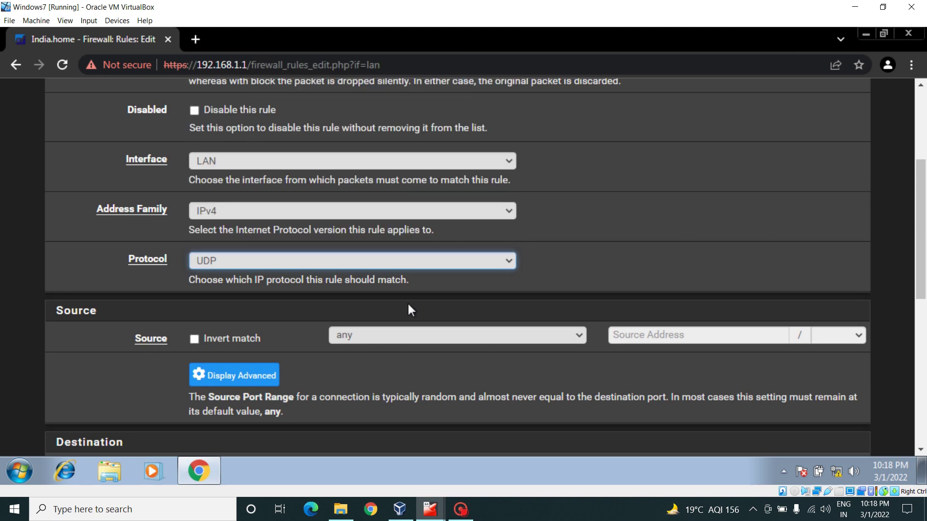
{"action": "left_click", "coordinate": [471, 335]}
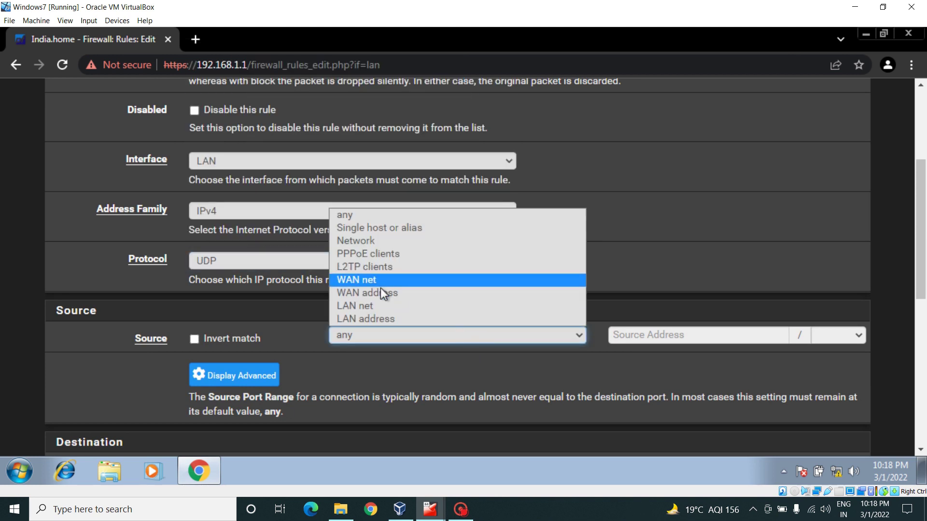
{"action": "left_click", "coordinate": [380, 305]}
Step: Set the destination port range to STUN (3478)
{"action": "scroll", "coordinate": [621, 306], "scroll_direction": "down", "scroll_amount": 5}
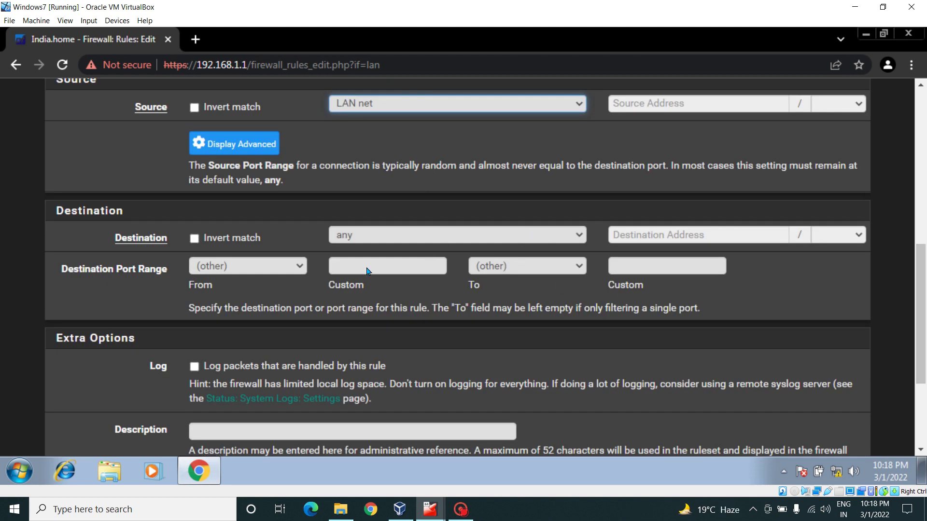
{"action": "left_click", "coordinate": [299, 267]}
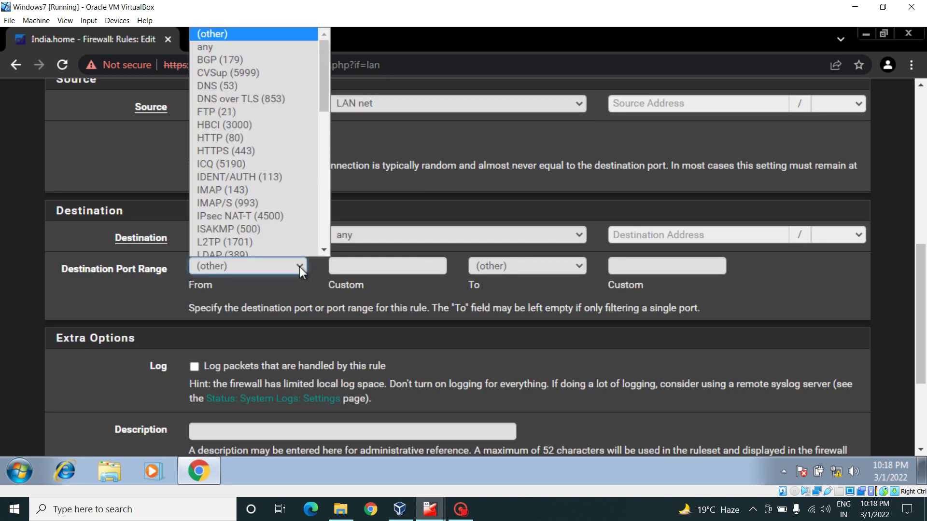
{"action": "scroll", "coordinate": [301, 172], "scroll_direction": "down", "scroll_amount": 1}
{"action": "left_click_drag", "start_coordinate": [323, 91], "coordinate": [337, 212]}
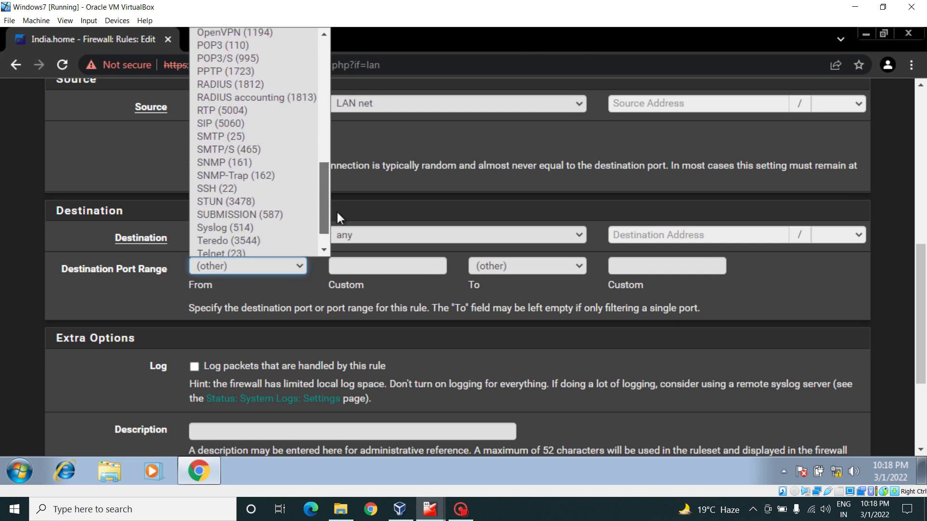
{"action": "left_click", "coordinate": [237, 201]}
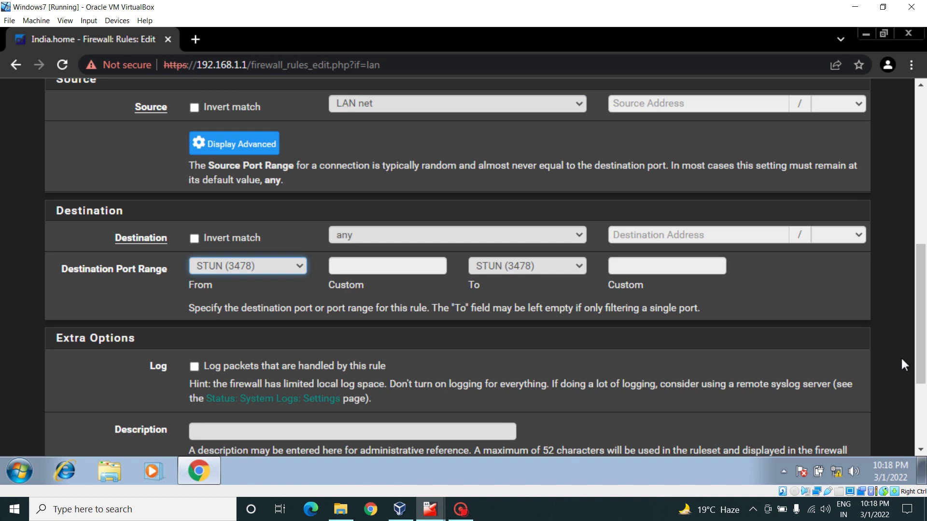
{"action": "left_click_drag", "start_coordinate": [920, 356], "coordinate": [920, 417]}
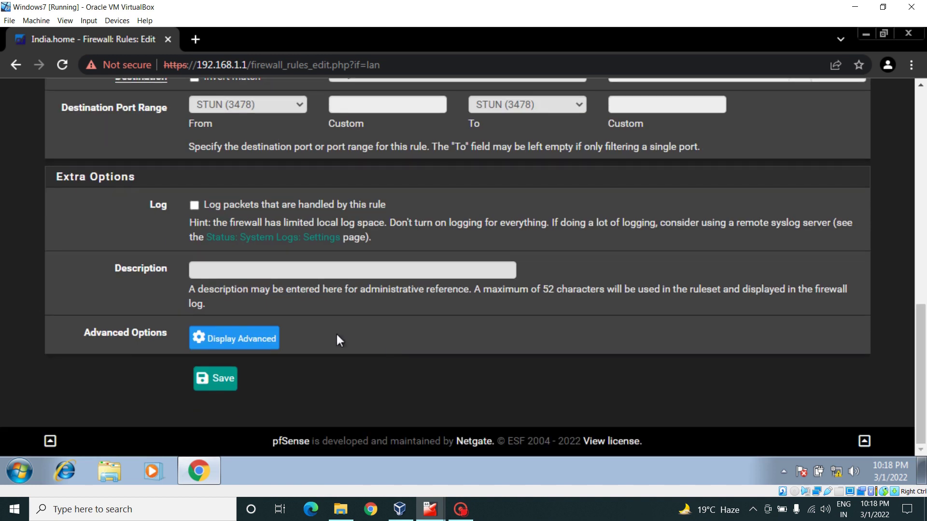
Step: Enter the description 'Allow Stun Ports Access' and save the STUN rule
{"action": "left_click", "coordinate": [210, 271]}
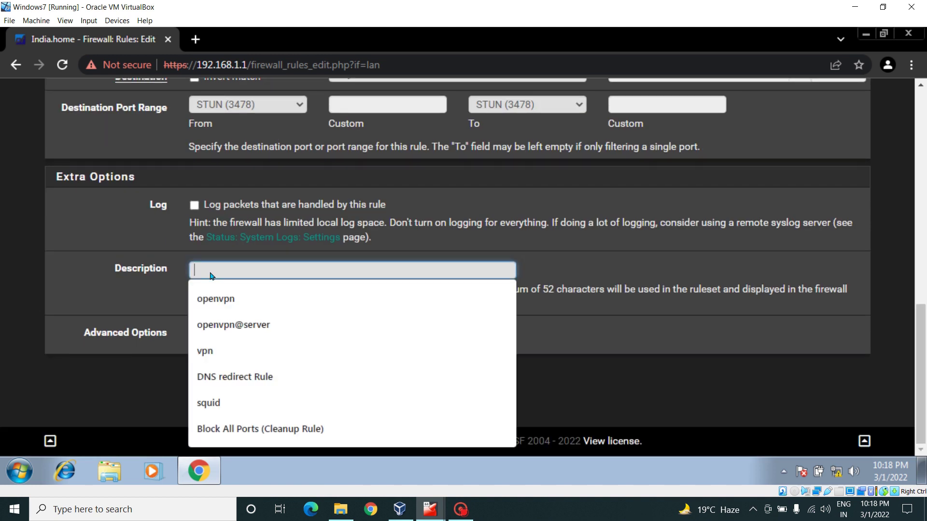
{"action": "type", "text": "A"}
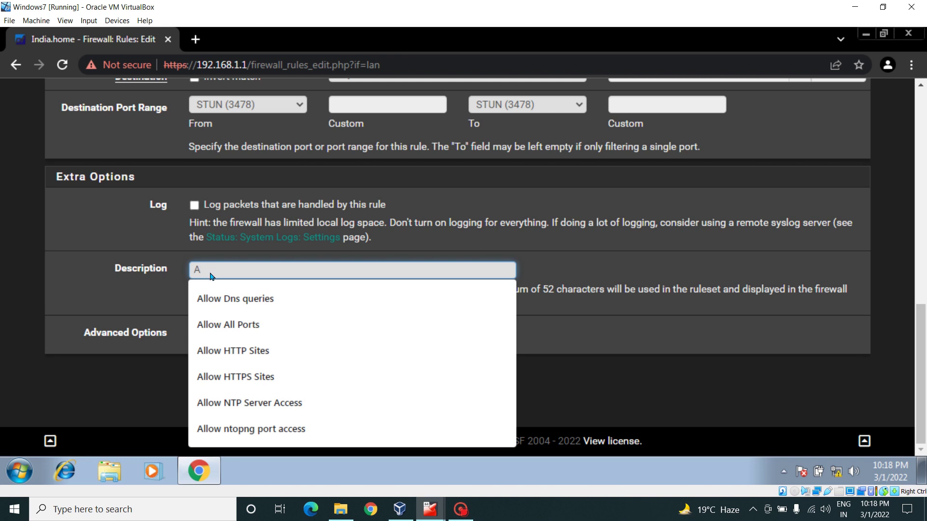
{"action": "type", "text": "llow s"}
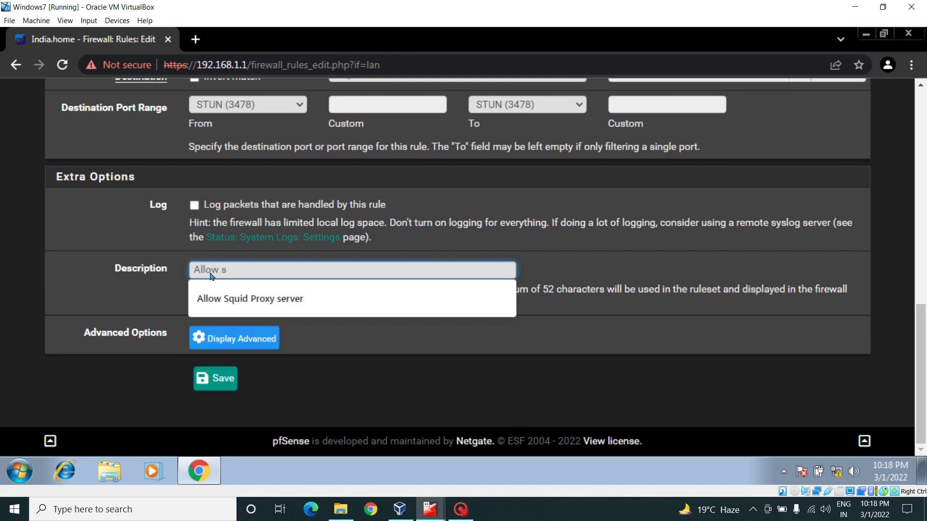
{"action": "type", "text": "t"}
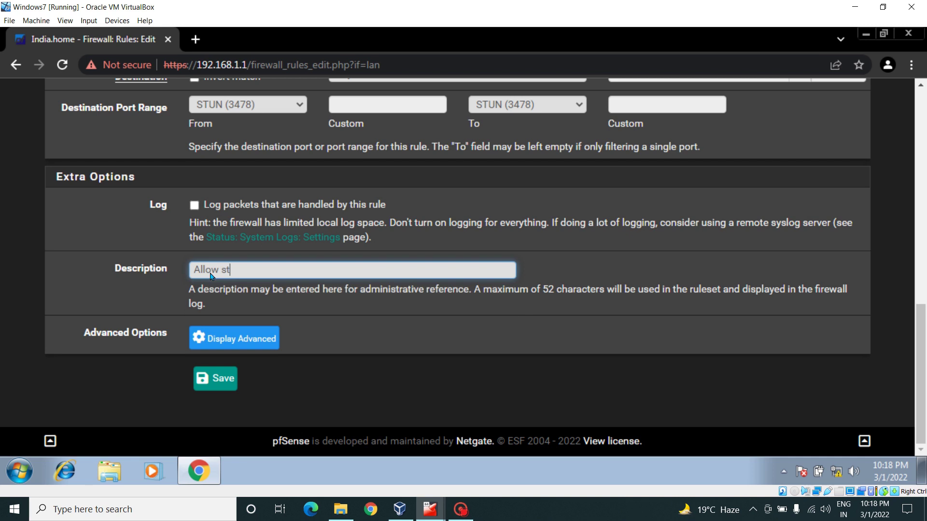
{"action": "type", "text": "une"}
{"action": "key", "text": "BackSpace"}
{"action": "key", "text": "BackSpace"}
{"action": "key", "text": "BackSpace"}
{"action": "key", "text": "BackSpace"}
{"action": "key", "text": "BackSpace"}
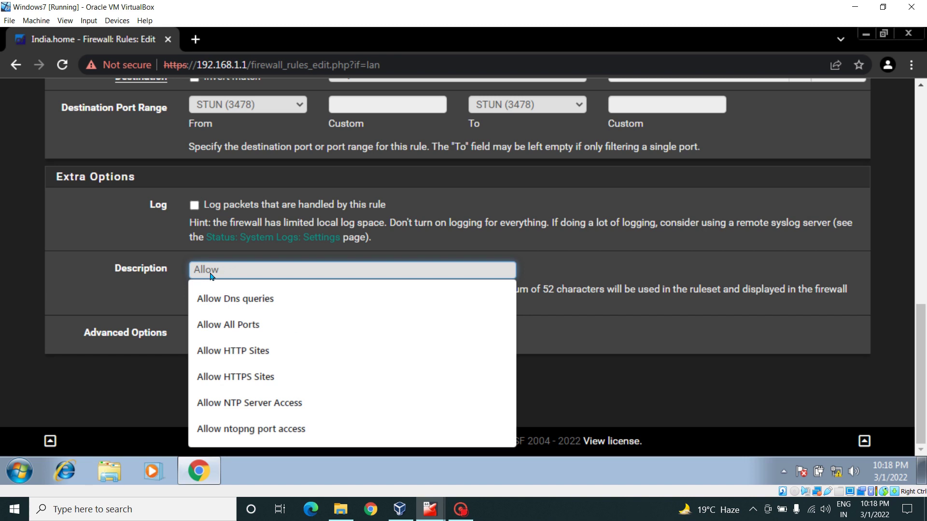
{"action": "type", "text": "S"}
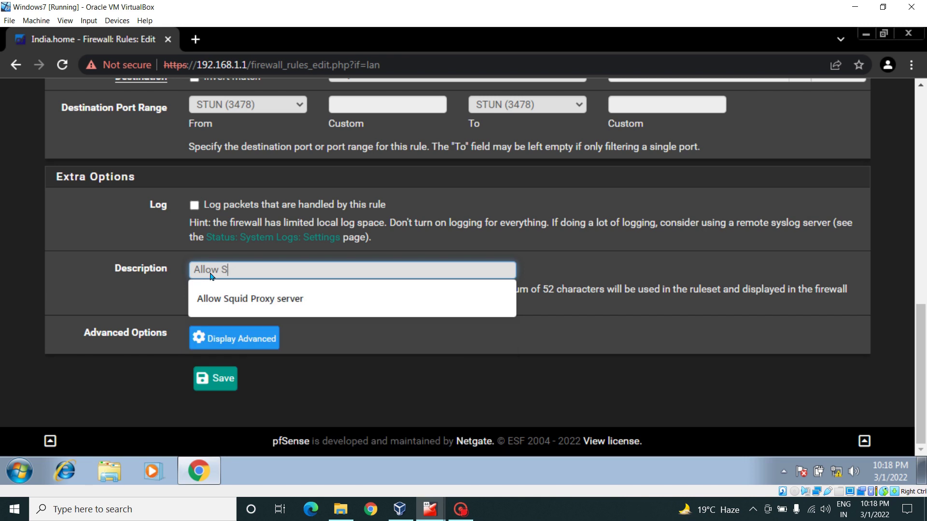
{"action": "type", "text": "tun"}
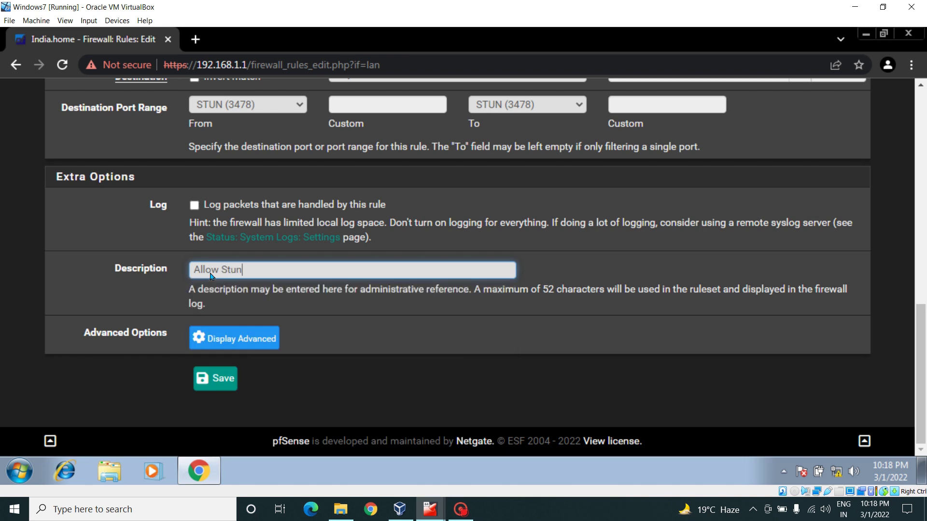
{"action": "type", "text": " Ports Access"}
{"action": "scroll", "coordinate": [885, 134], "scroll_direction": "up", "scroll_amount": 10}
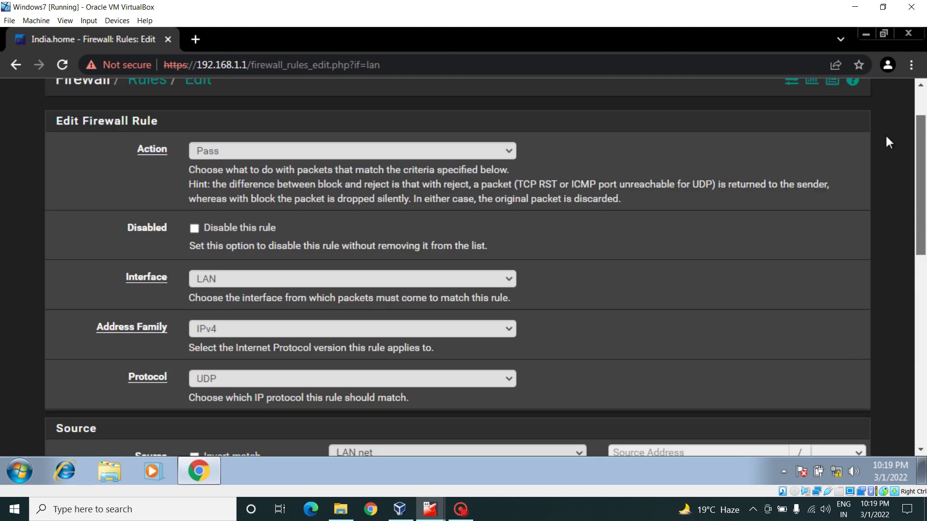
{"action": "scroll", "coordinate": [886, 140], "scroll_direction": "down", "scroll_amount": 6}
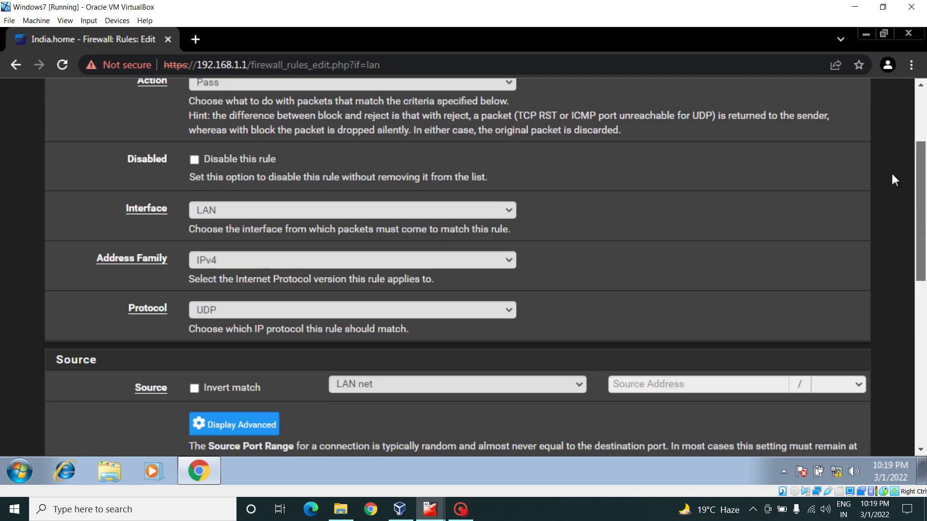
{"action": "scroll", "coordinate": [906, 247], "scroll_direction": "down", "scroll_amount": 5}
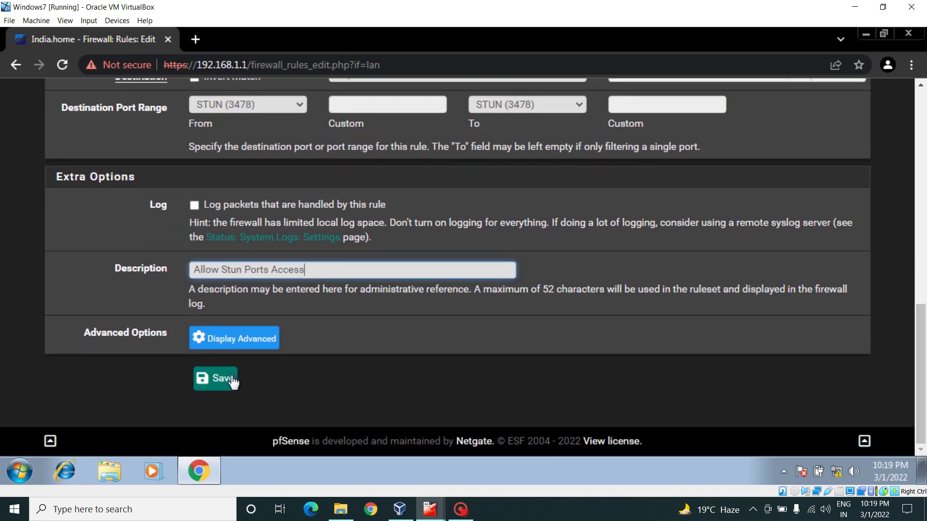
{"action": "left_click", "coordinate": [231, 381]}
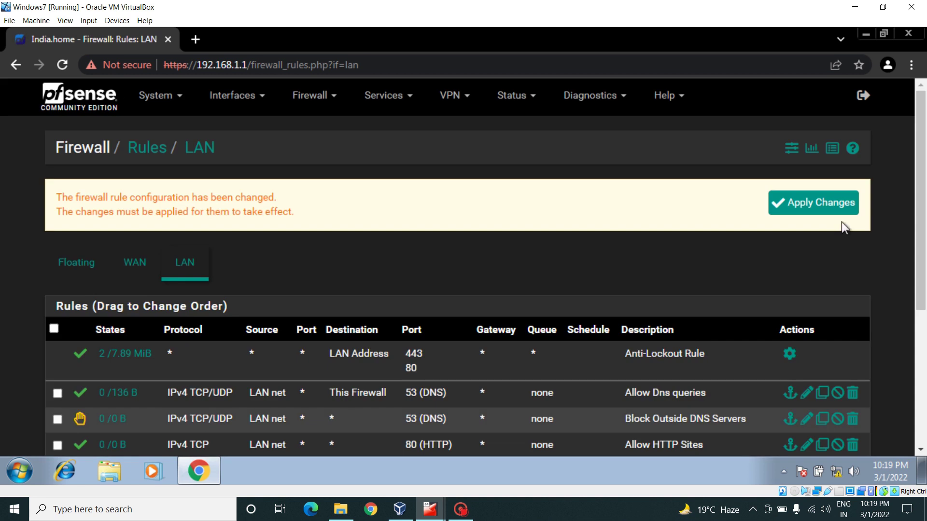
Step: Drag Allow Stun Ports Access above Block All Ports (Cleanup Rule) and save the order
{"action": "left_click_drag", "start_coordinate": [920, 226], "coordinate": [924, 359]}
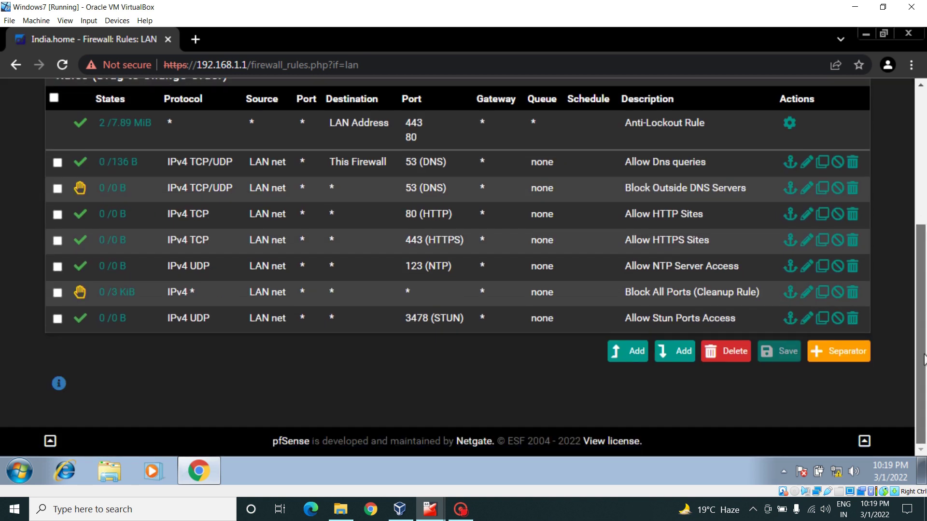
{"action": "left_click_drag", "start_coordinate": [370, 325], "coordinate": [374, 291]}
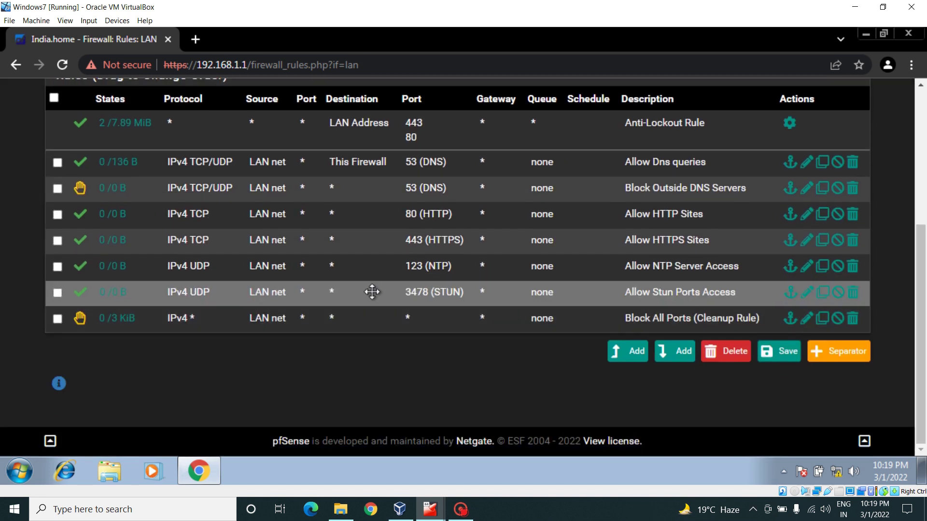
{"action": "left_click", "coordinate": [781, 351]}
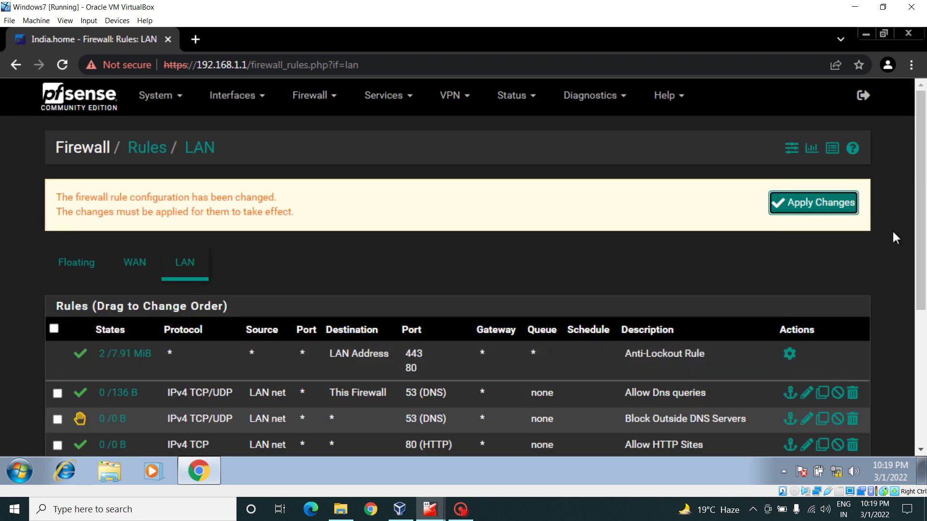
{"action": "left_click_drag", "start_coordinate": [923, 227], "coordinate": [925, 323]}
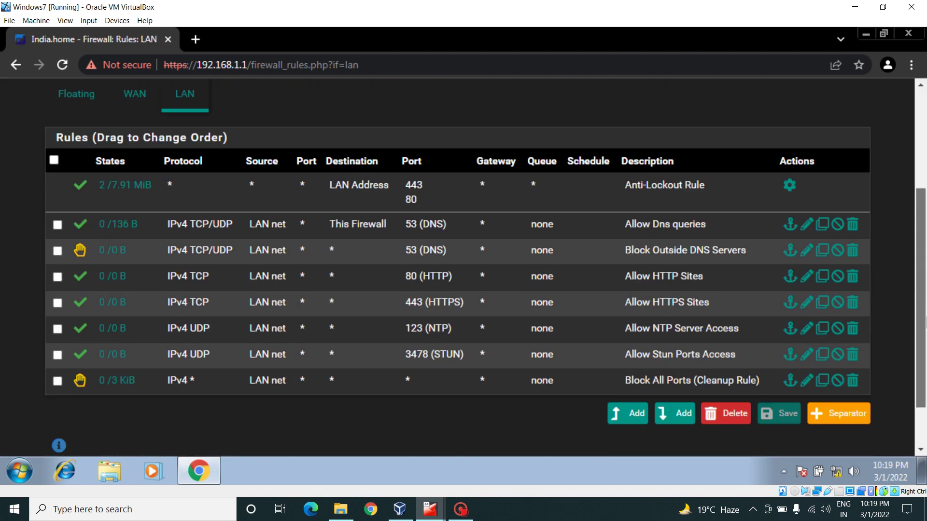